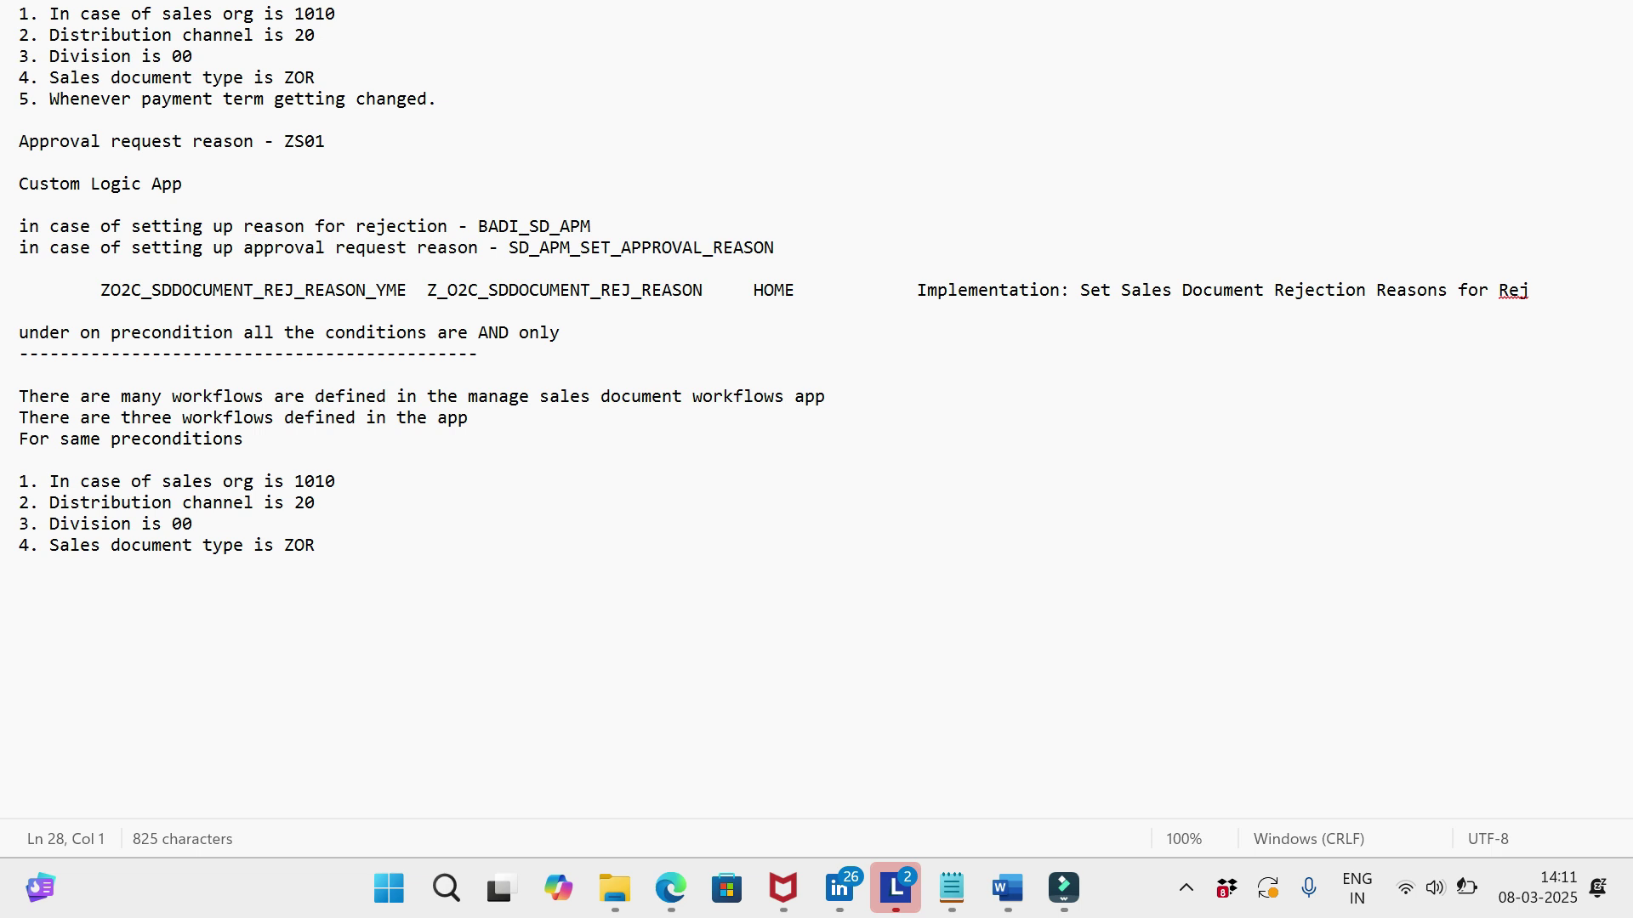
# Add a dashed separator line below the ZOR precondition list in the Notepad notes
pyautogui.click(338, 553)
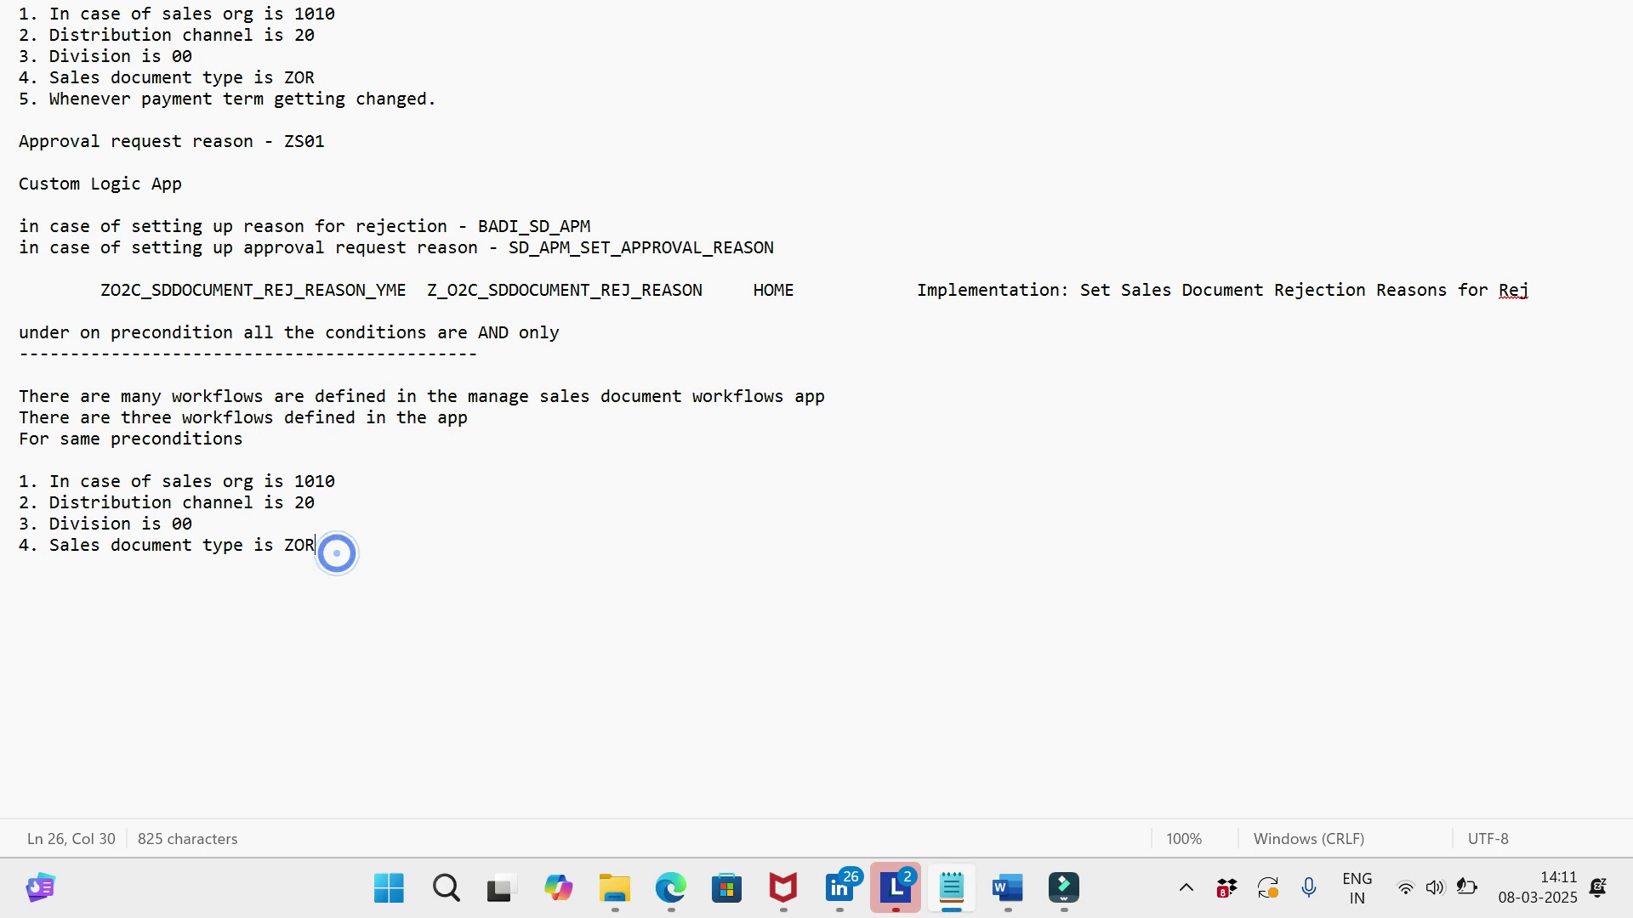
pyautogui.press('Down')
pyautogui.write('----------------------------------------')
pyautogui.press('Return')
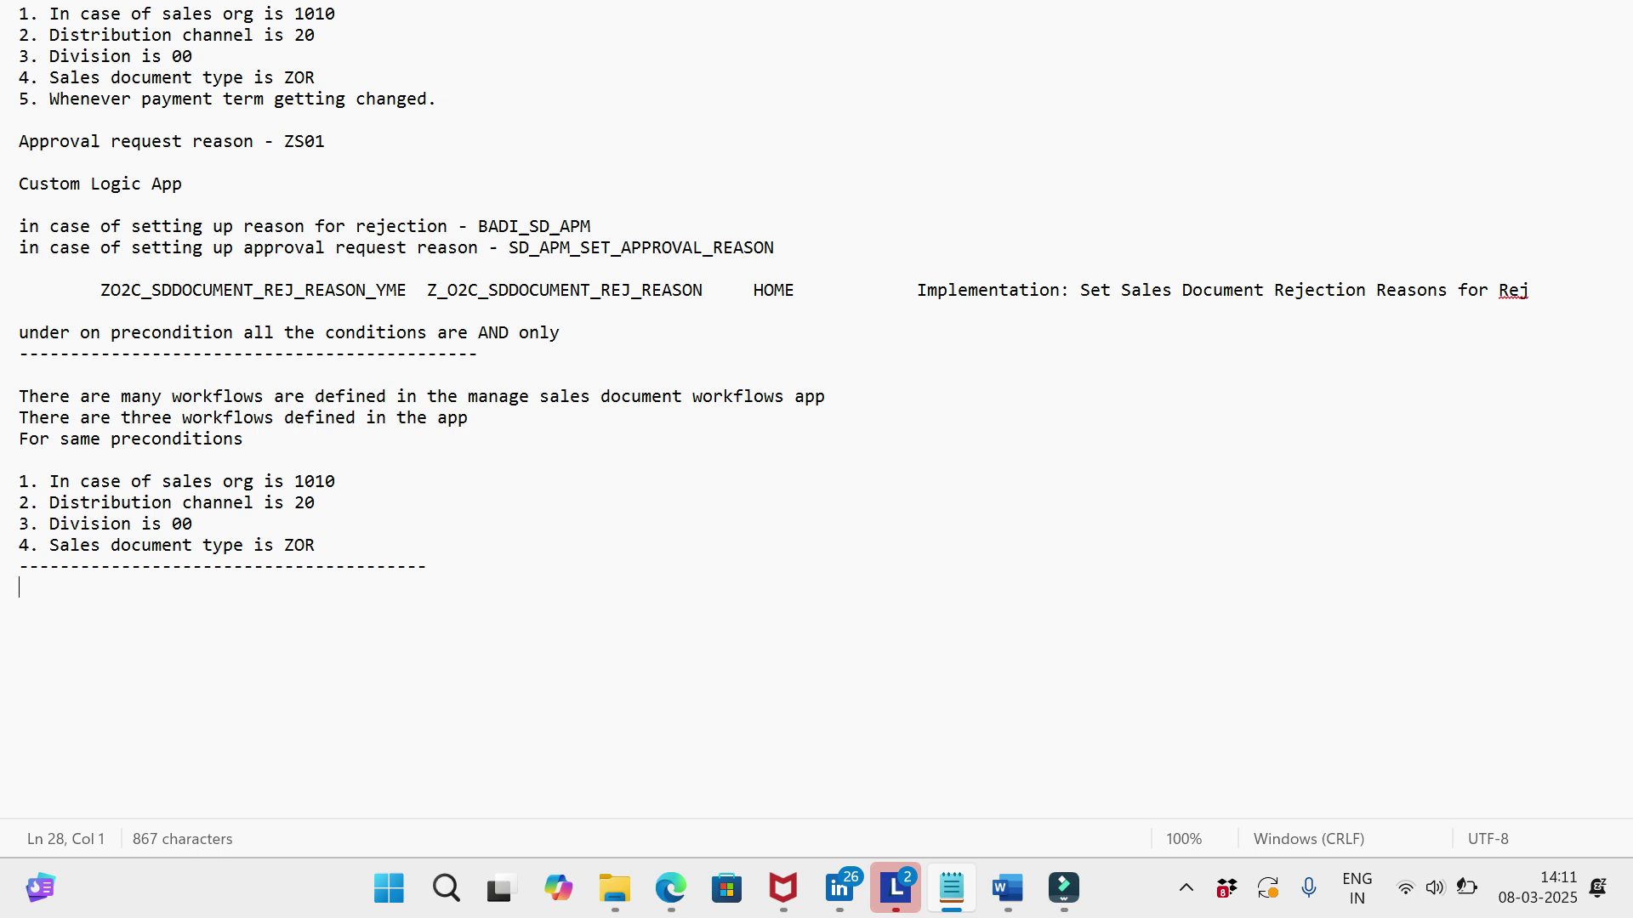
# Write the note that the BADI sets the approval request reason if workflows aren't set up in MSDW
pyautogui.write('BADI has been implet')
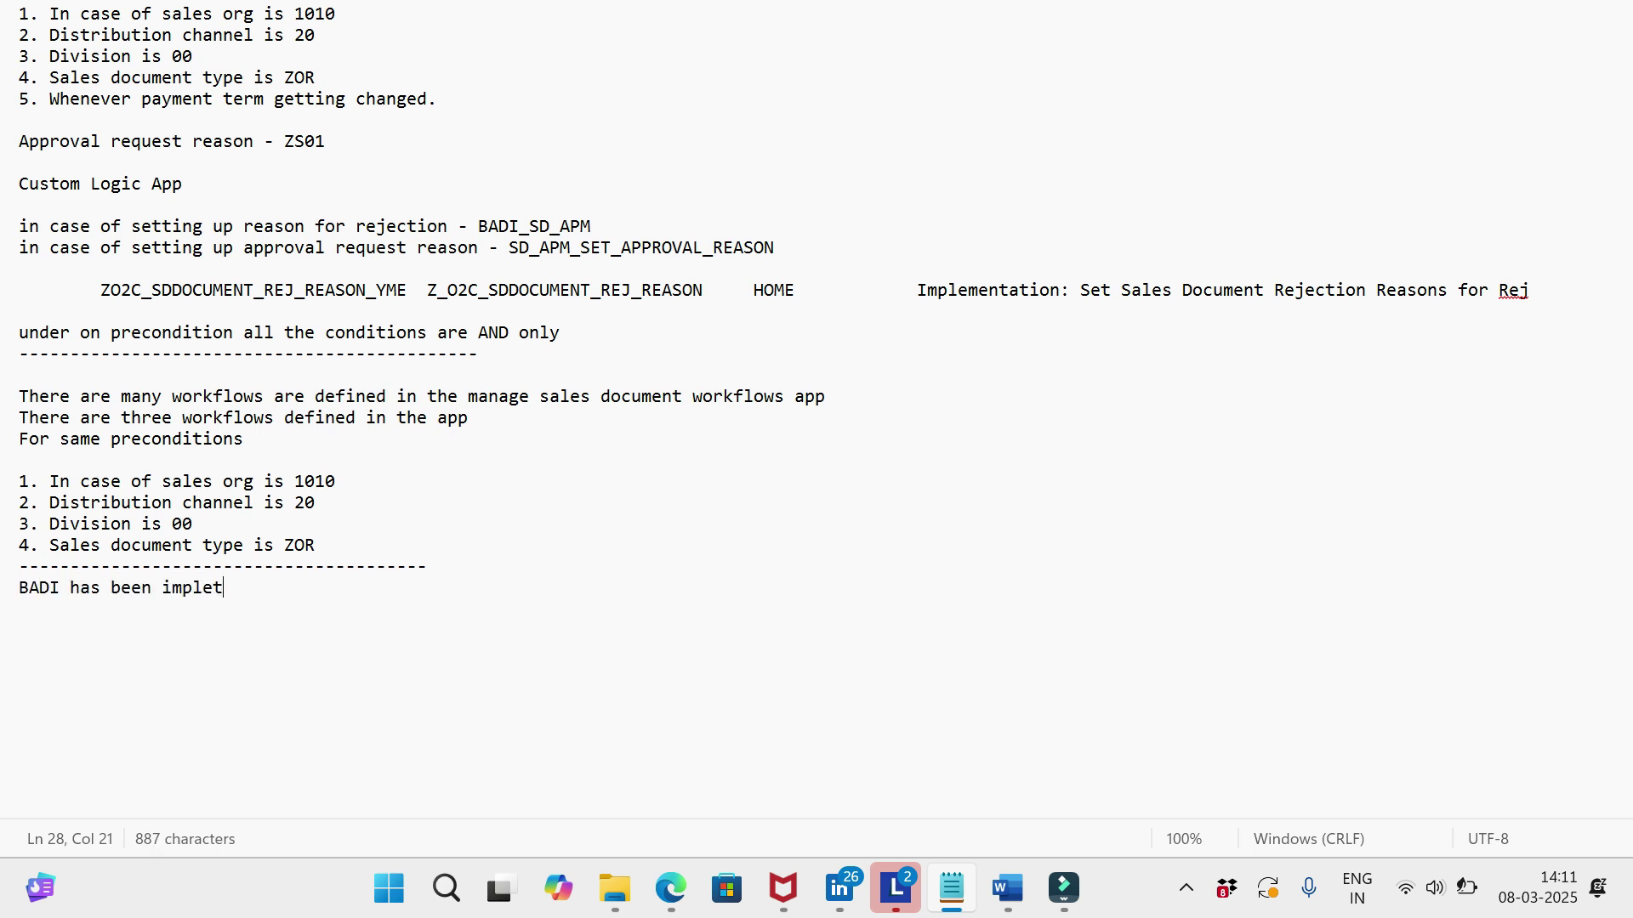
pyautogui.press('BackSpace')
pyautogui.write('ment')
pyautogui.write('ed to set the ')
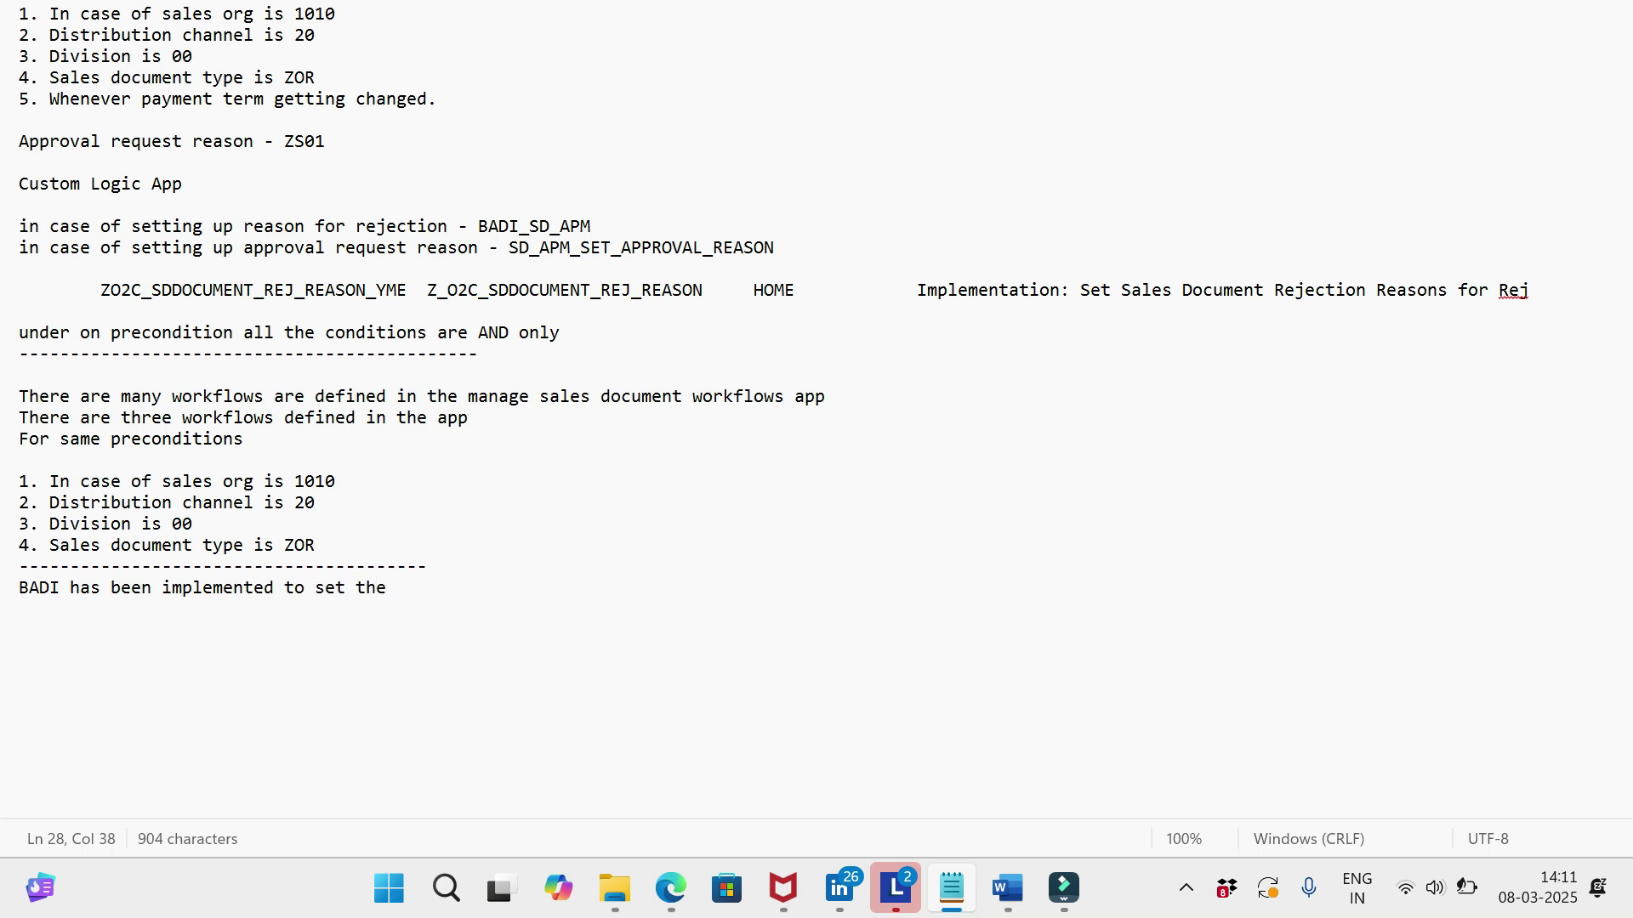
pyautogui.write('approval requeset')
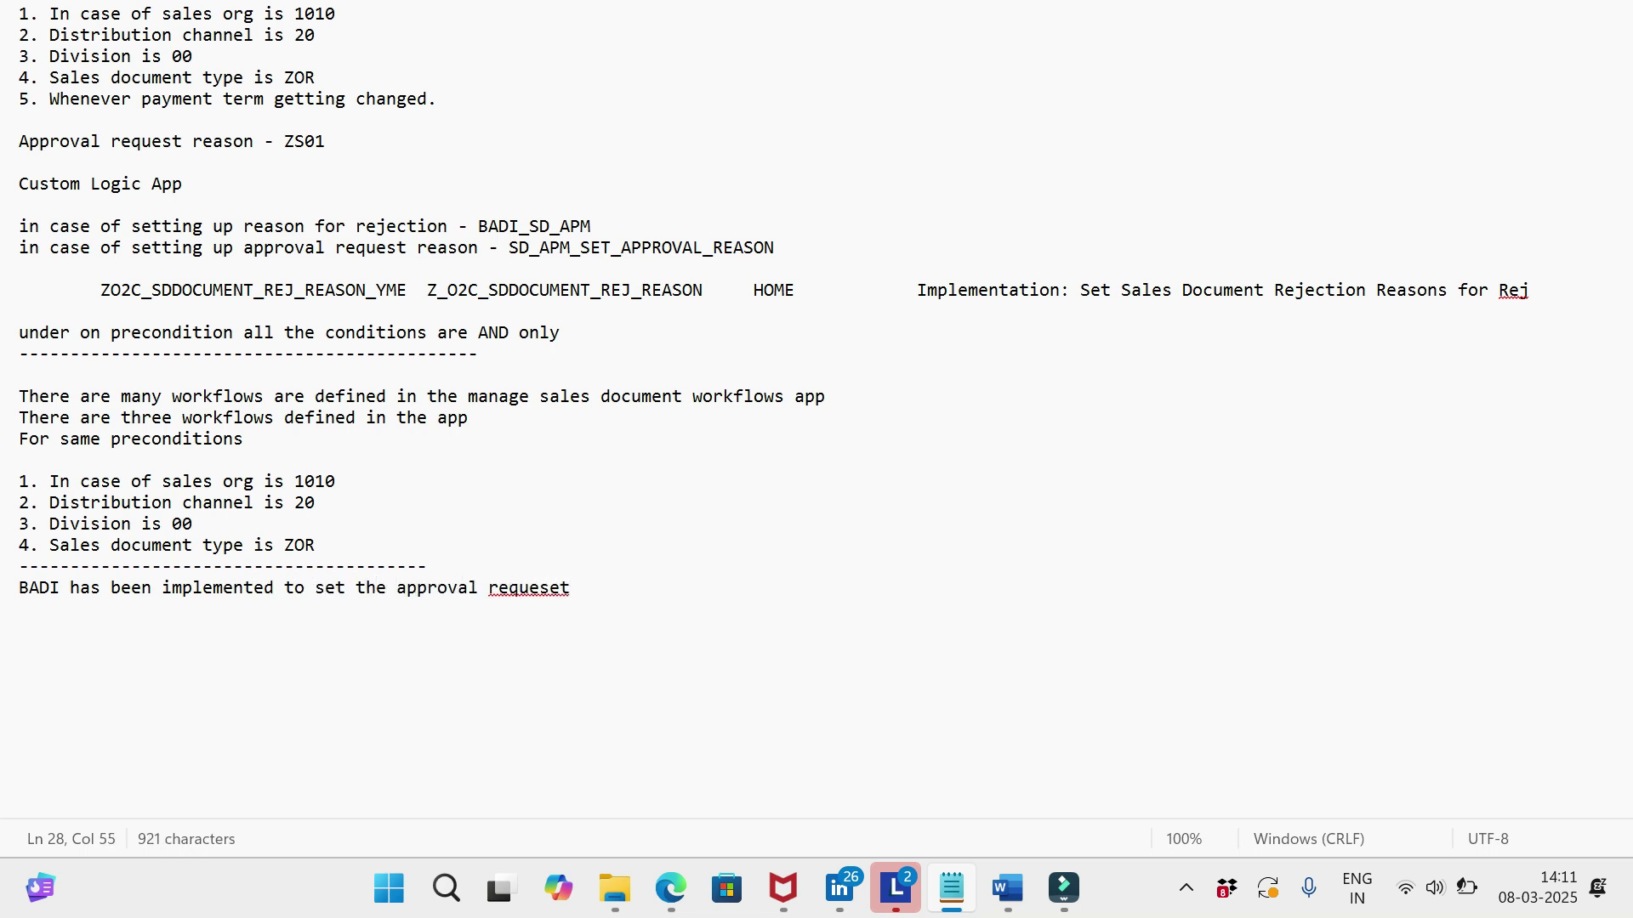
pyautogui.write(' reas')
pyautogui.press('BackSpace')
pyautogui.press('BackSpace')
pyautogui.press('BackSpace')
pyautogui.press('BackSpace')
pyautogui.press('BackSpace')
pyautogui.press('BackSpace')
pyautogui.press('BackSpace')
pyautogui.press('BackSpace')
pyautogui.press('BackSpace')
pyautogui.write('est reason.')
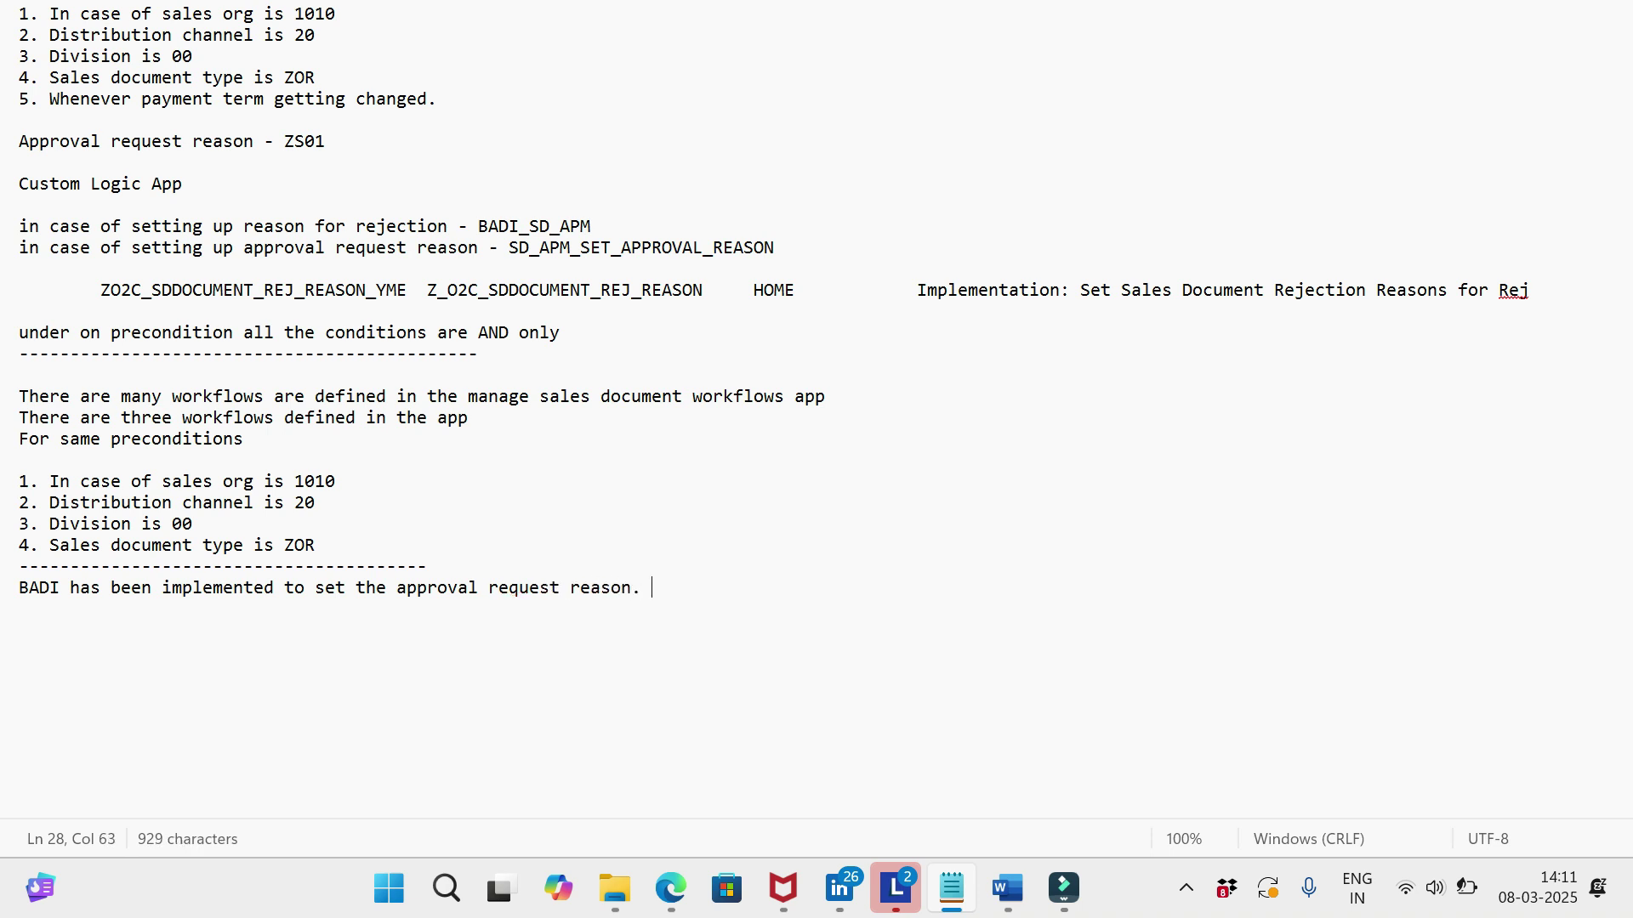
pyautogui.write(' If we don')
pyautogui.write("'t set up work")
pyautogui.write('flows in ')
pyautogui.write('the app ')
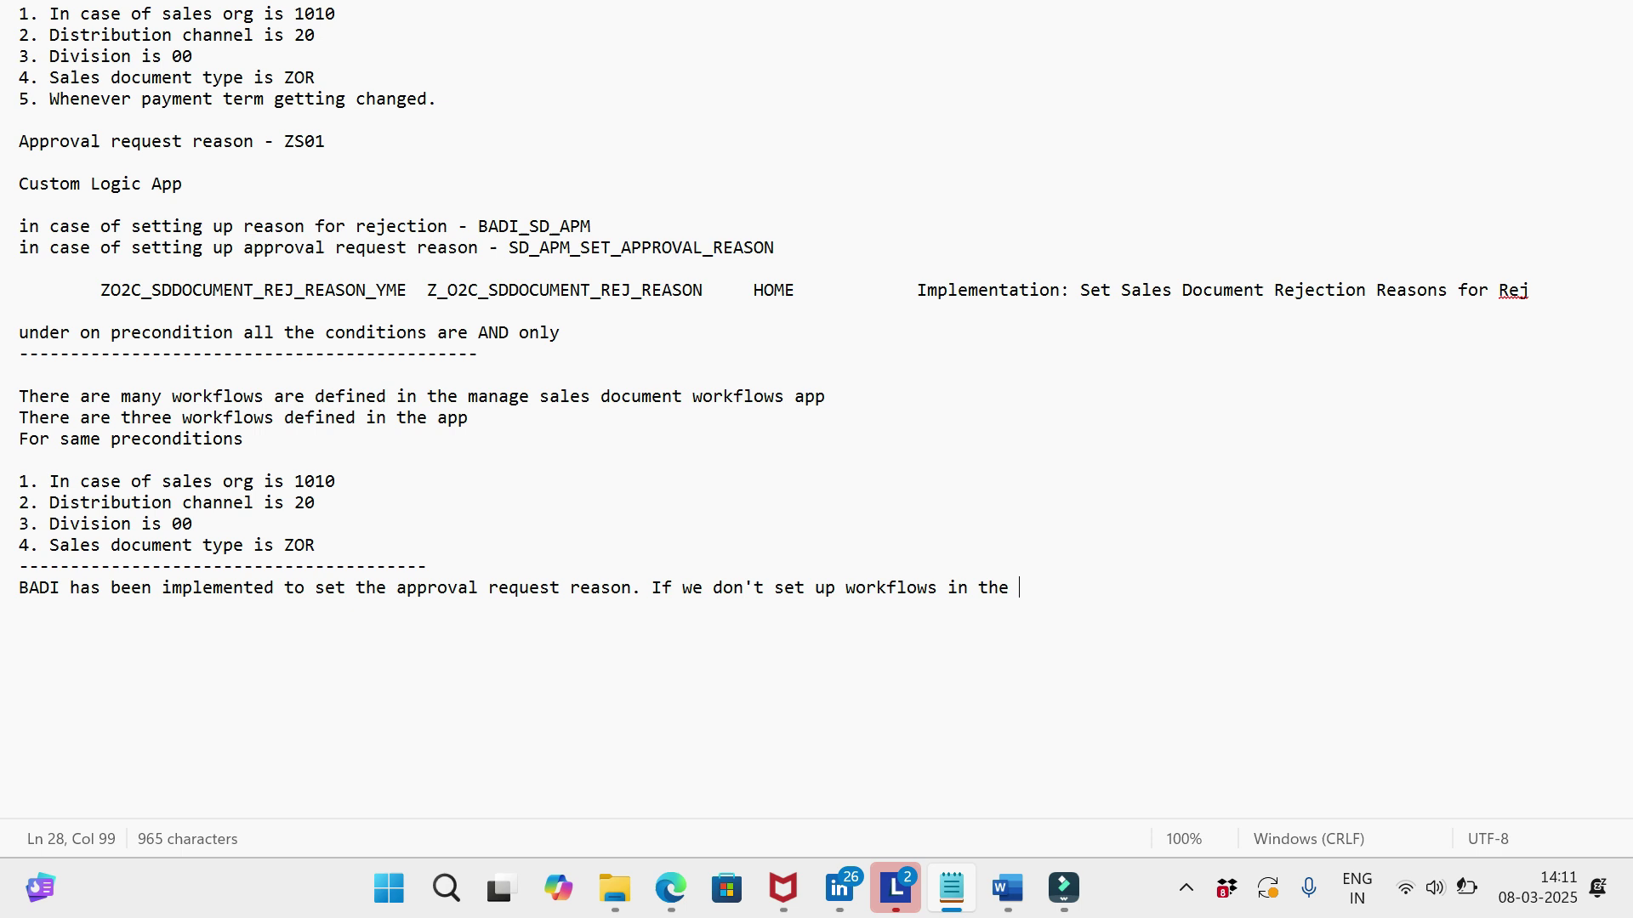
pyautogui.write('MS')
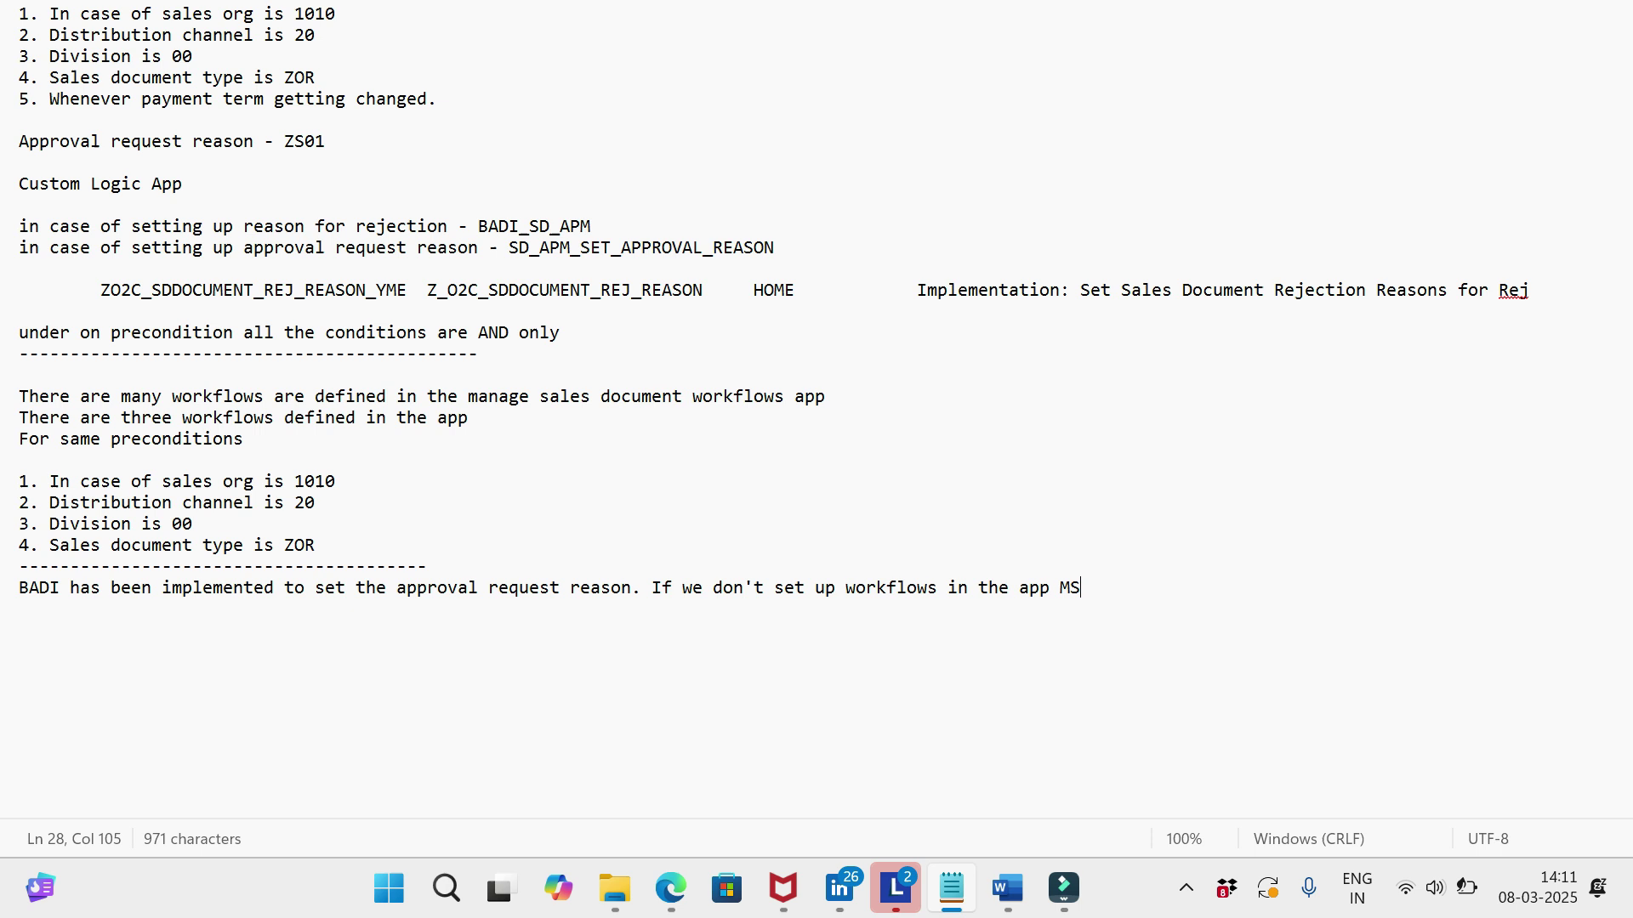
pyautogui.write('DW')
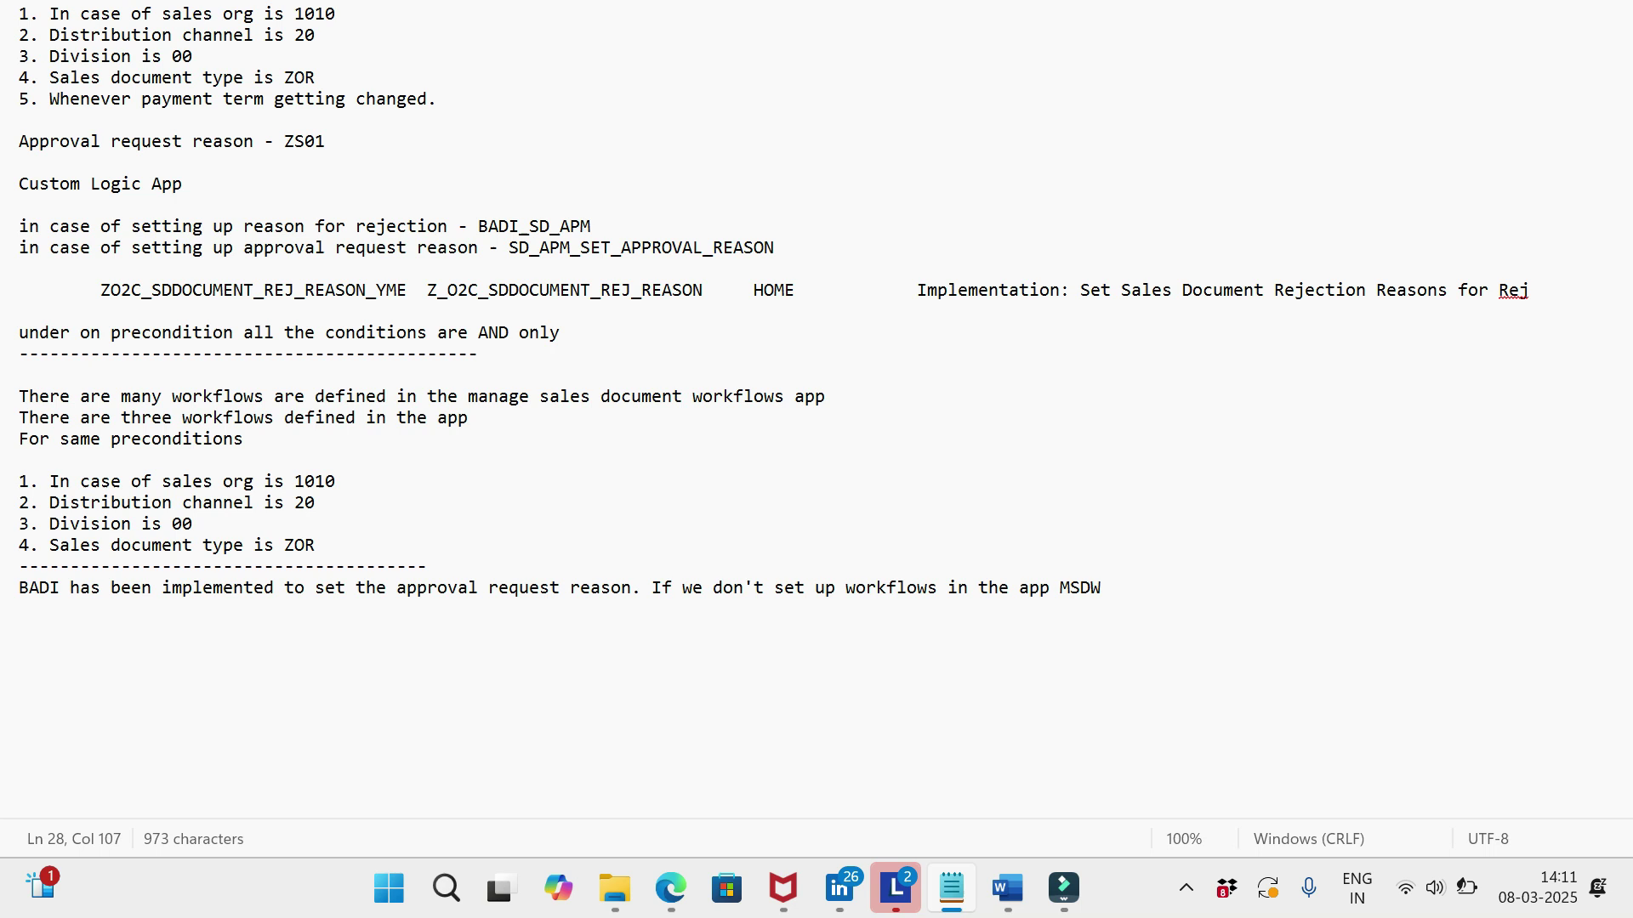
pyautogui.moveTo(211, 588); pyautogui.dragTo(496, 620)
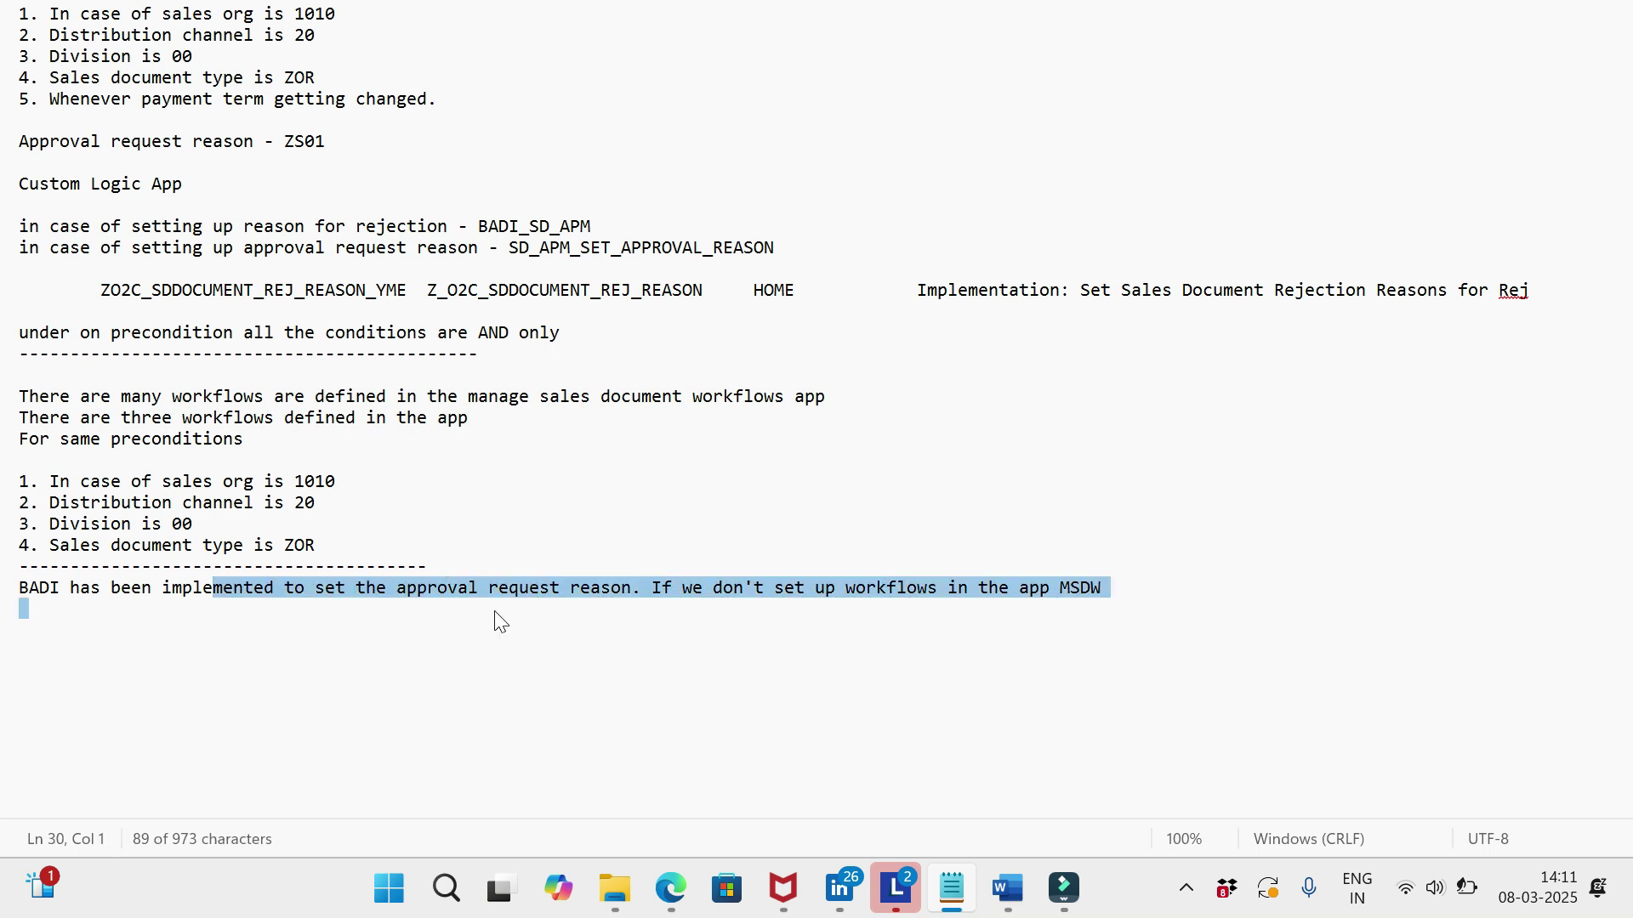
pyautogui.click(495, 620)
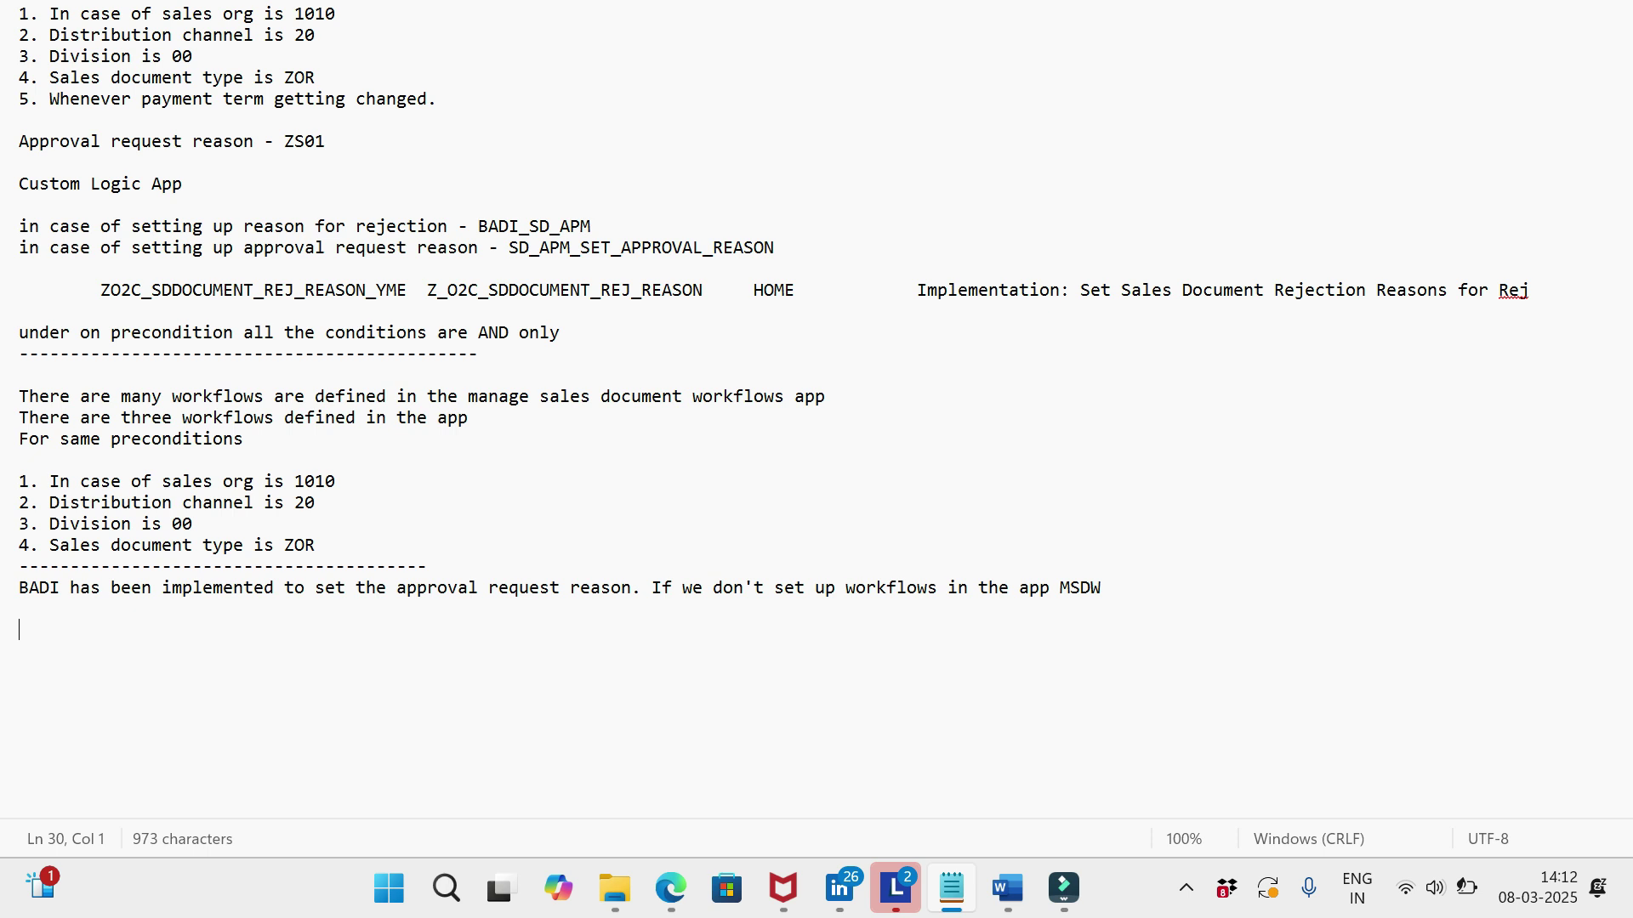
# Place the cursor at the end of the MSDW sentence in the notes
pyautogui.click(1101, 588)
# Switch to the browser, view the first sales order workflow's details, then return to the launchpad home
pyautogui.click(671, 886)
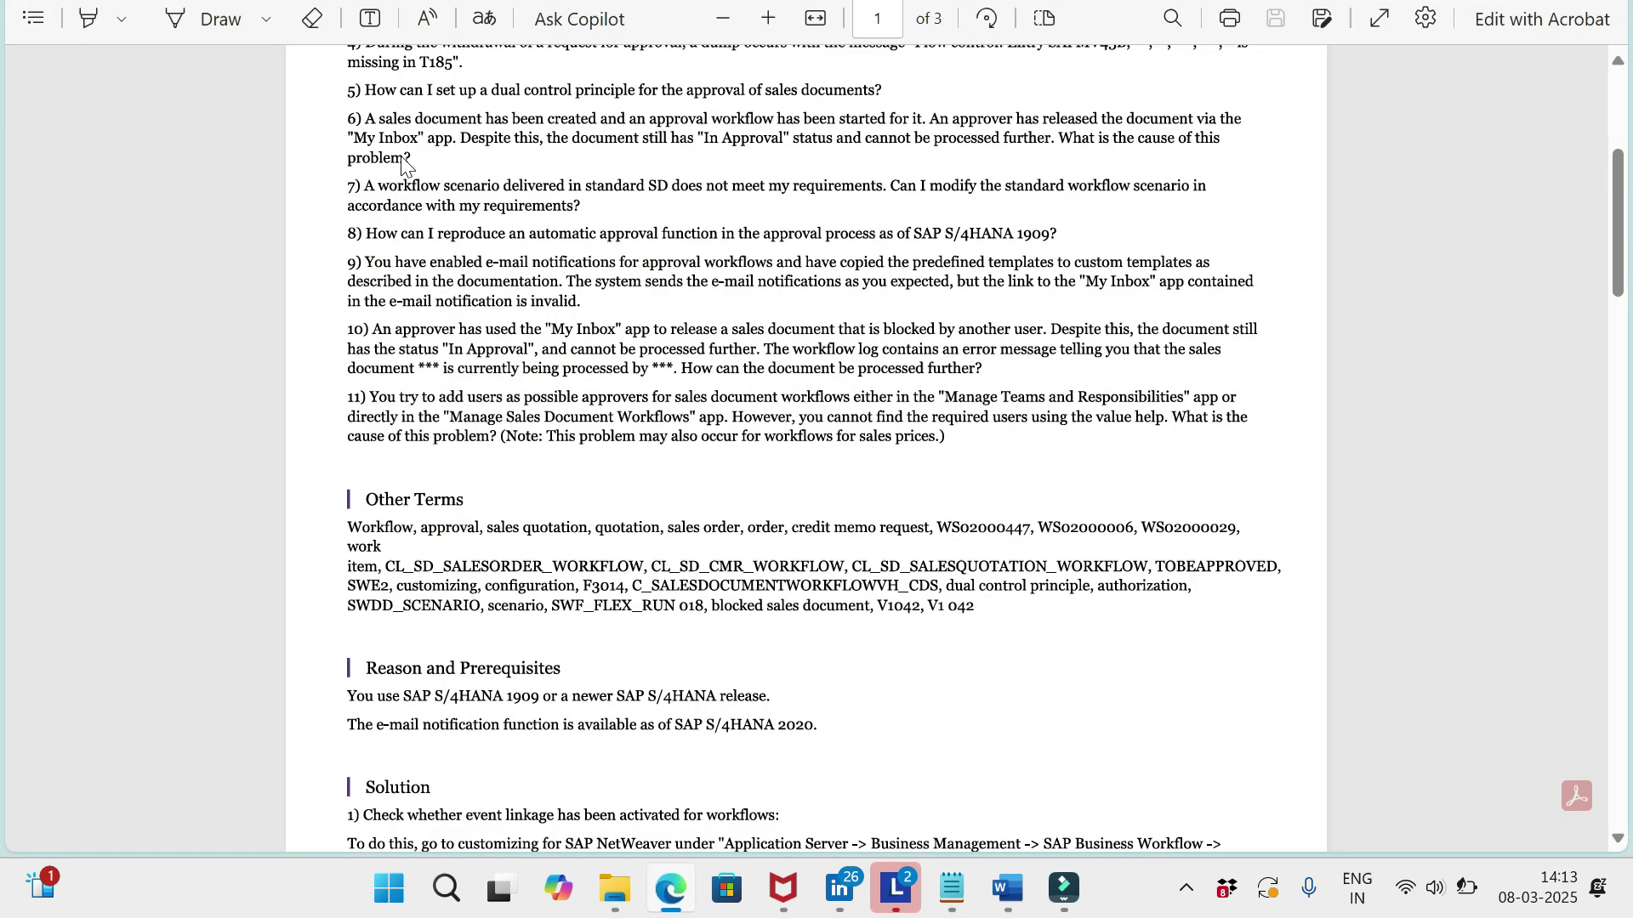
pyautogui.hotkey('alt', 'Tab')
pyautogui.hotkey('alt', 'Tab')
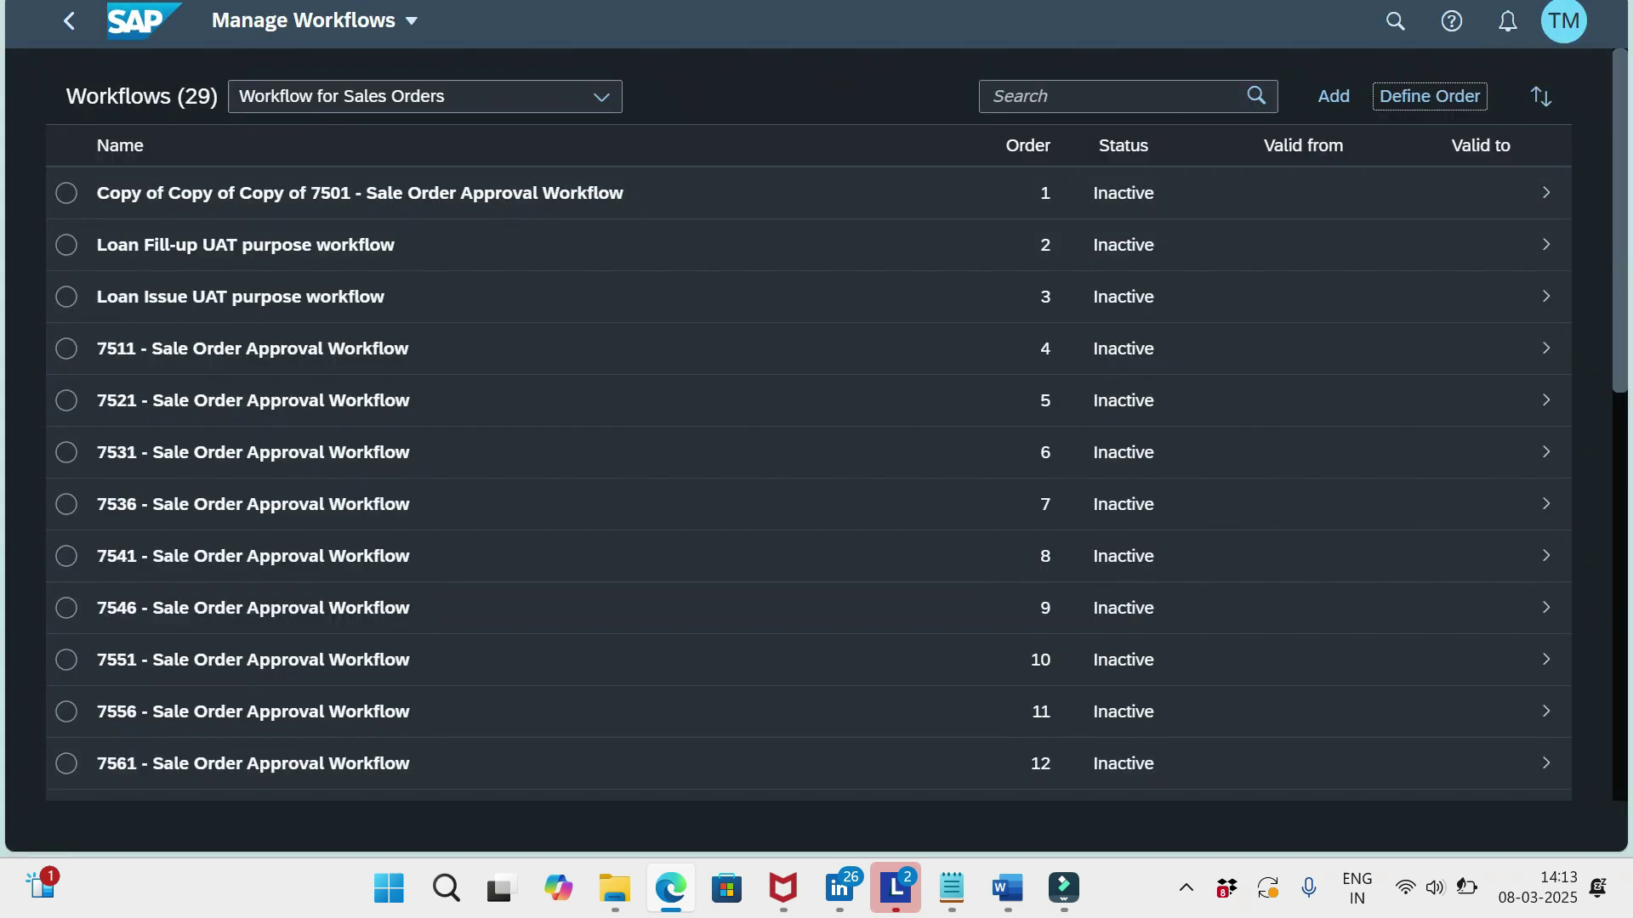
pyautogui.click(998, 207)
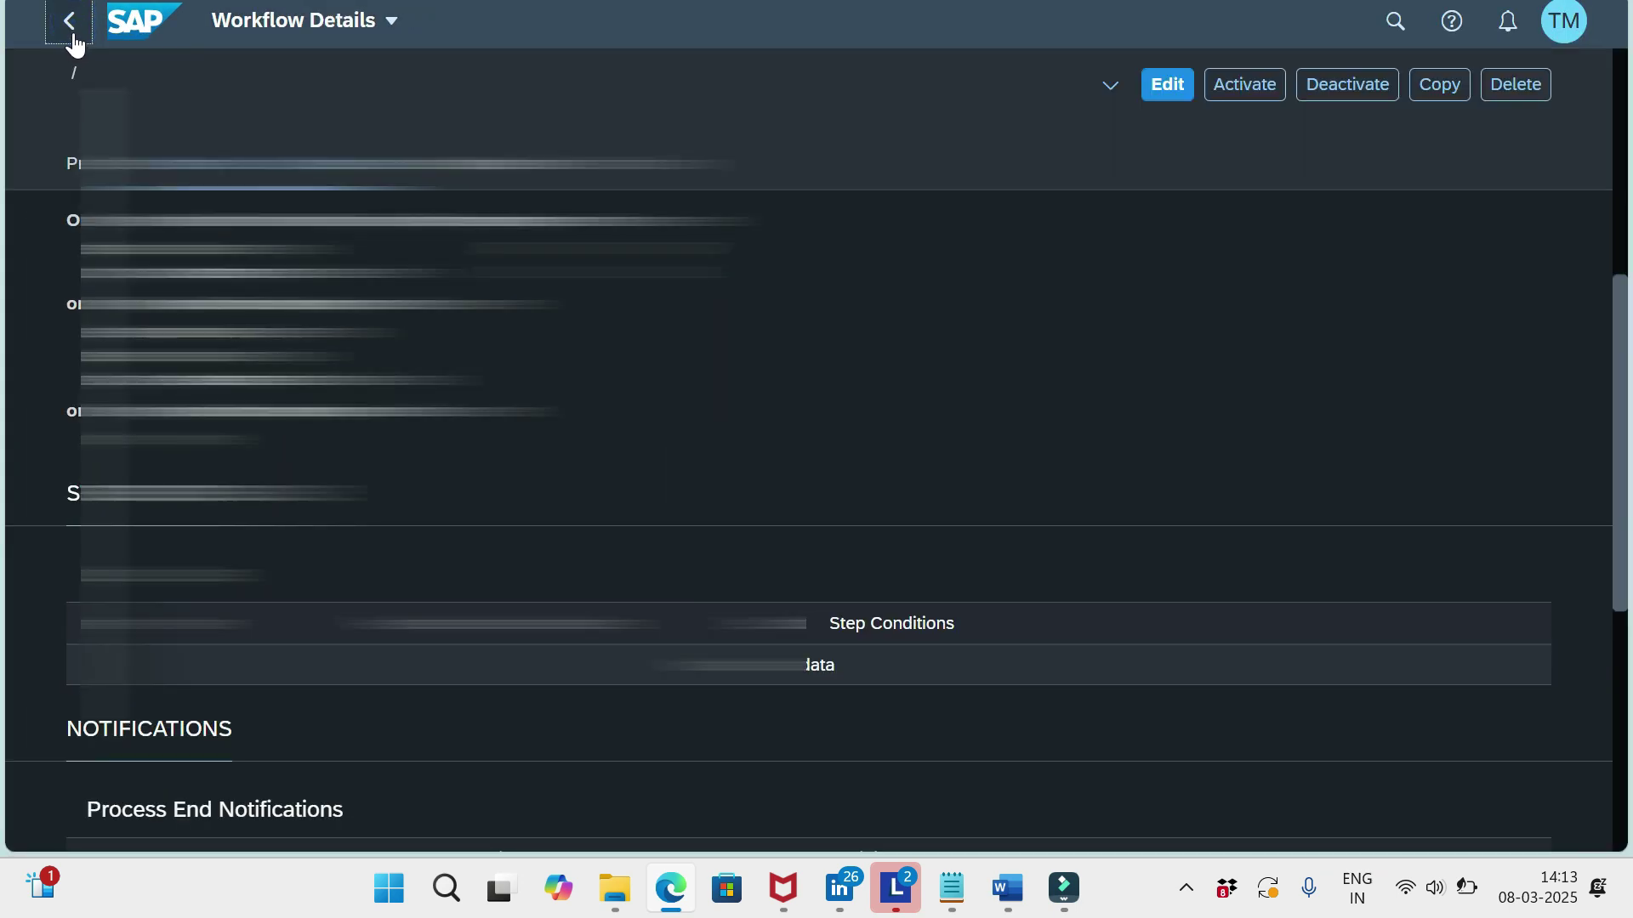
pyautogui.click(72, 25)
pyautogui.hotkey('alt', 'Tab')
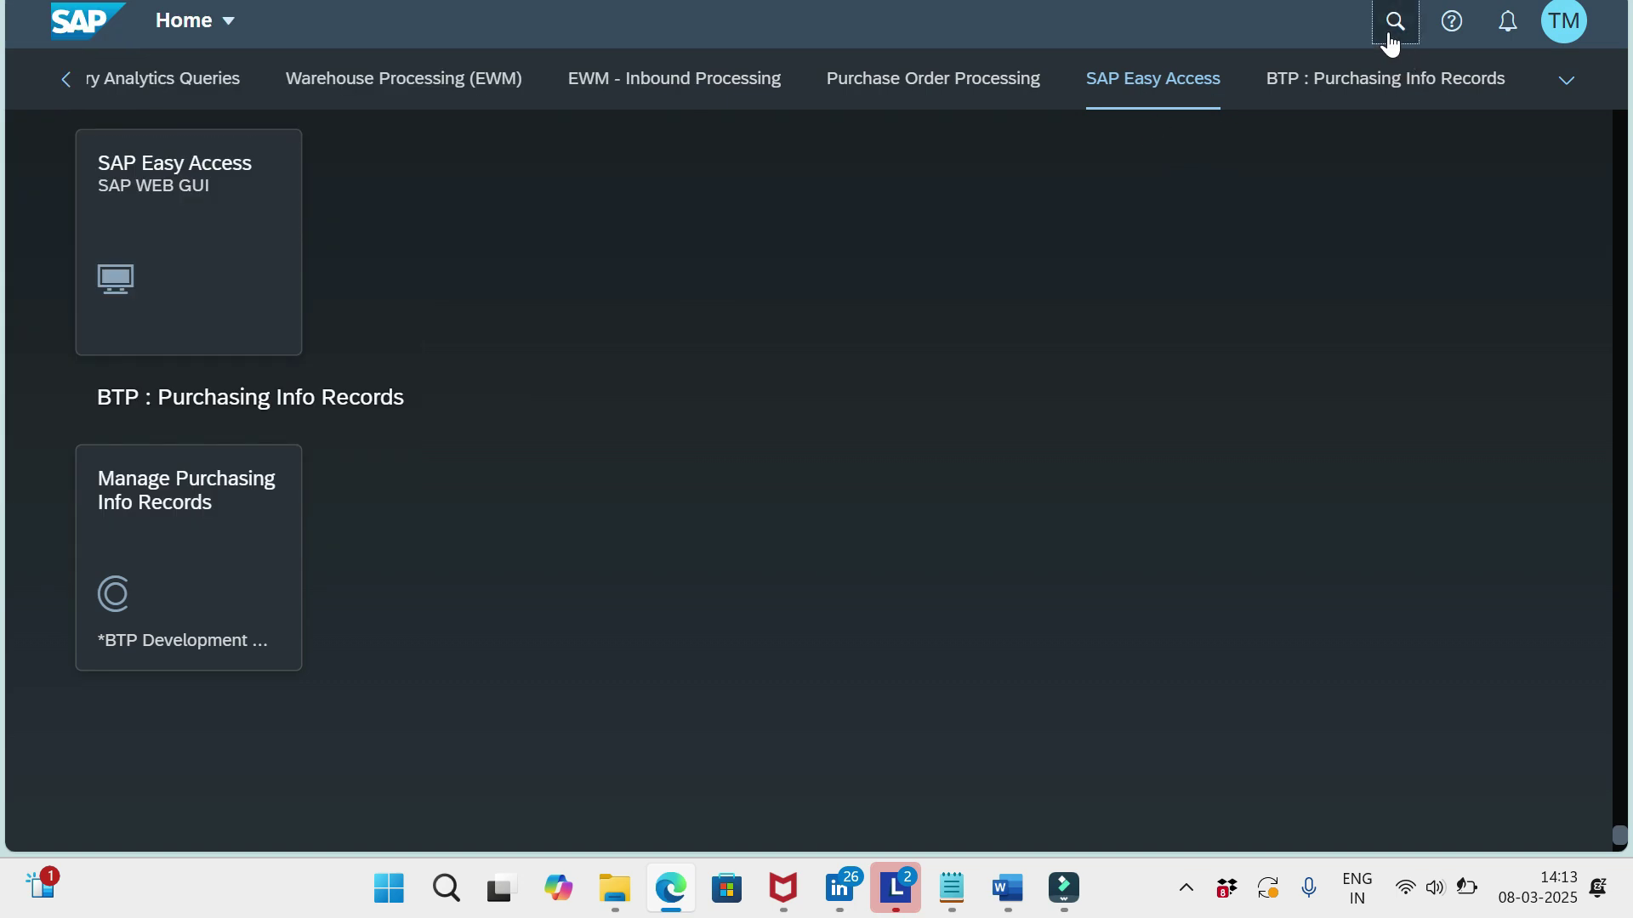
# Search the launchpad apps for 'manage sales'
pyautogui.click(1394, 21)
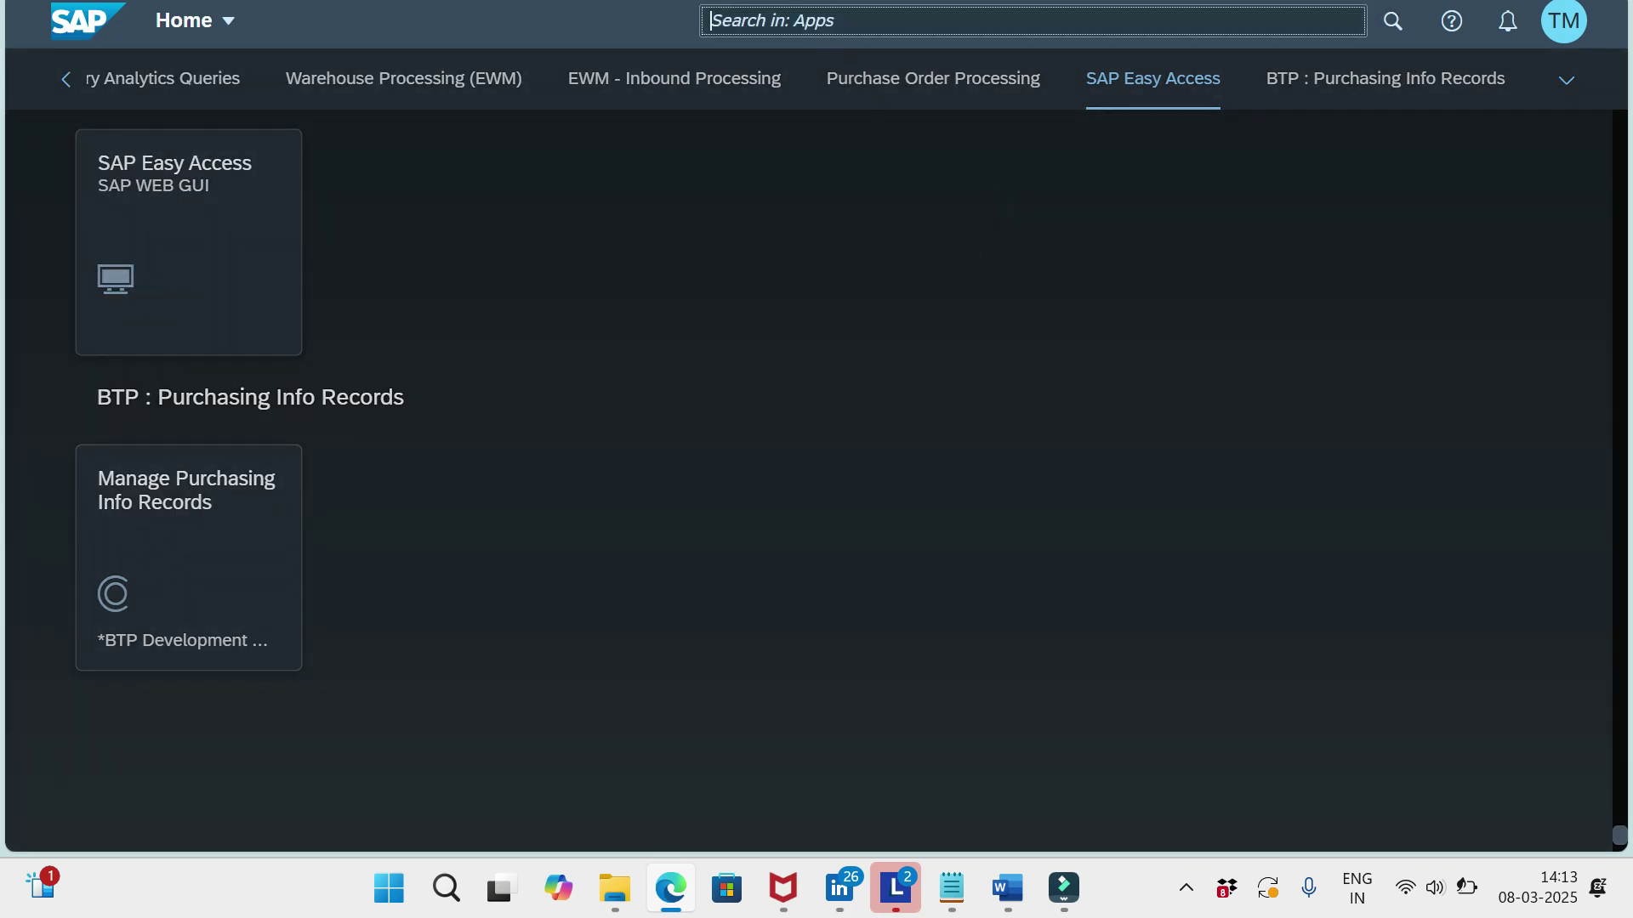
pyautogui.write('manage')
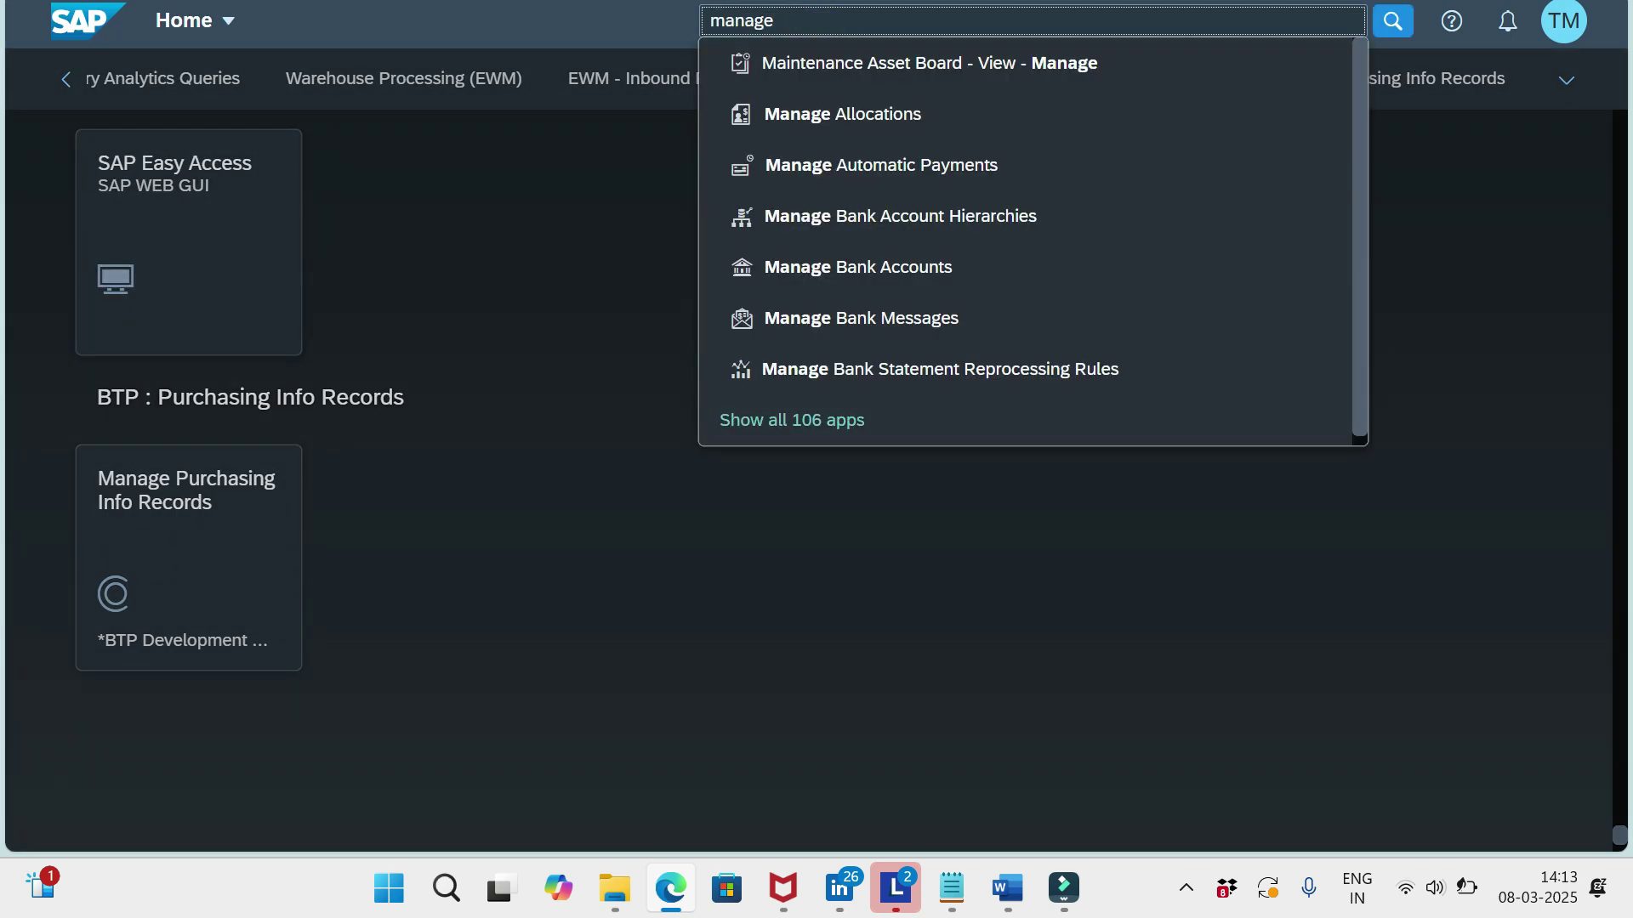
pyautogui.write(' sakes')
pyautogui.press('BackSpace')
pyautogui.press('BackSpace')
pyautogui.press('BackSpace')
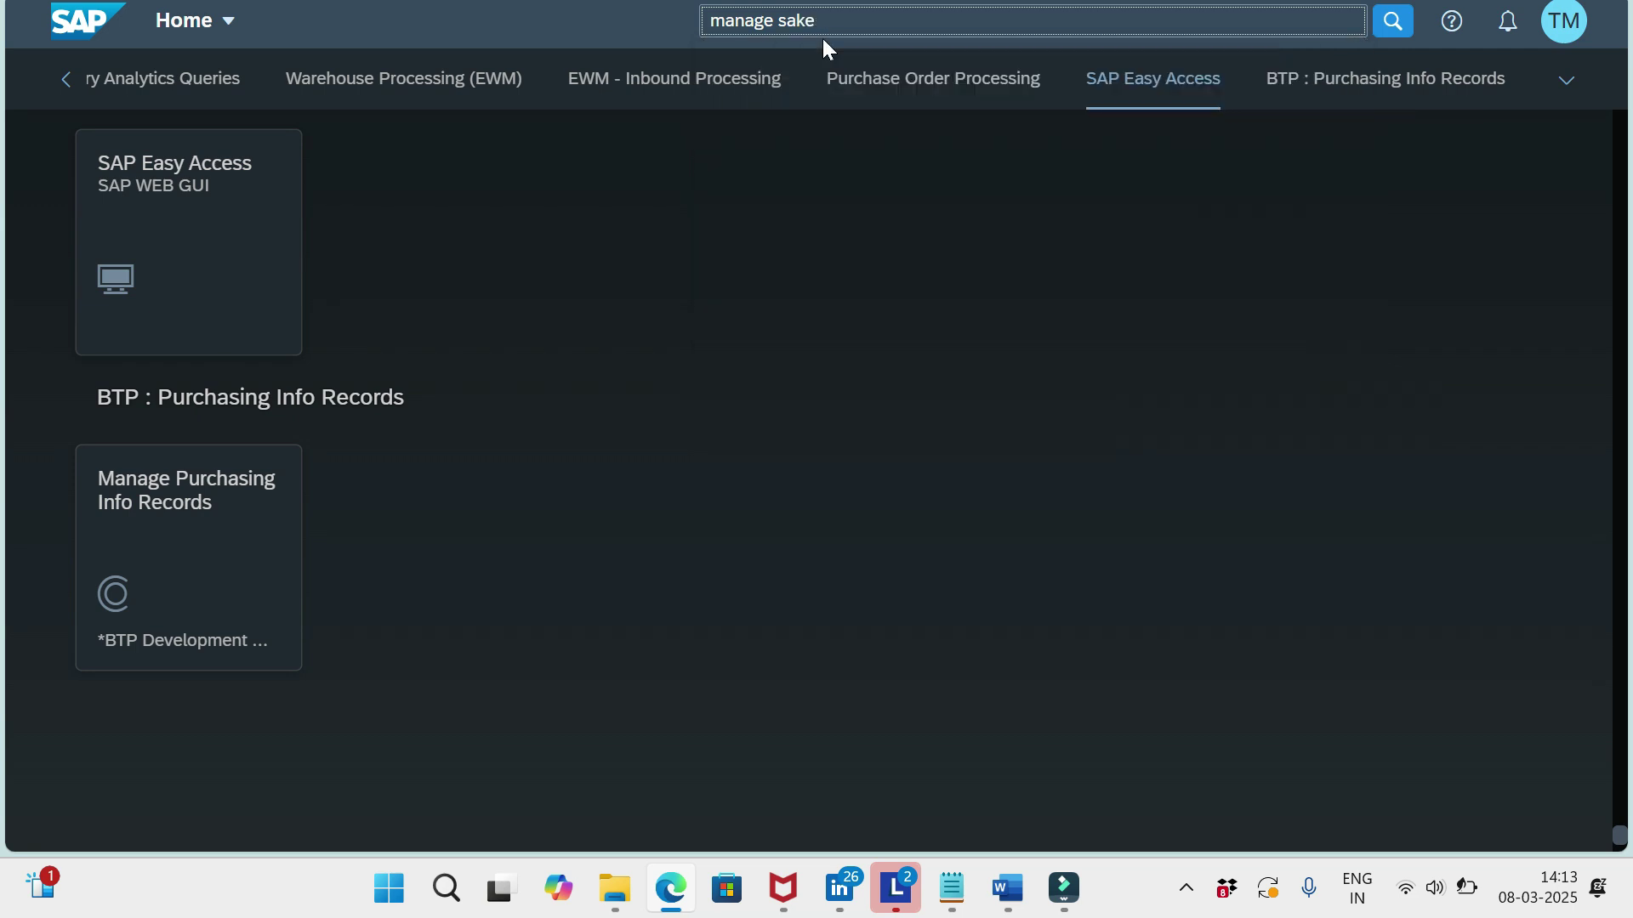
pyautogui.write('les')
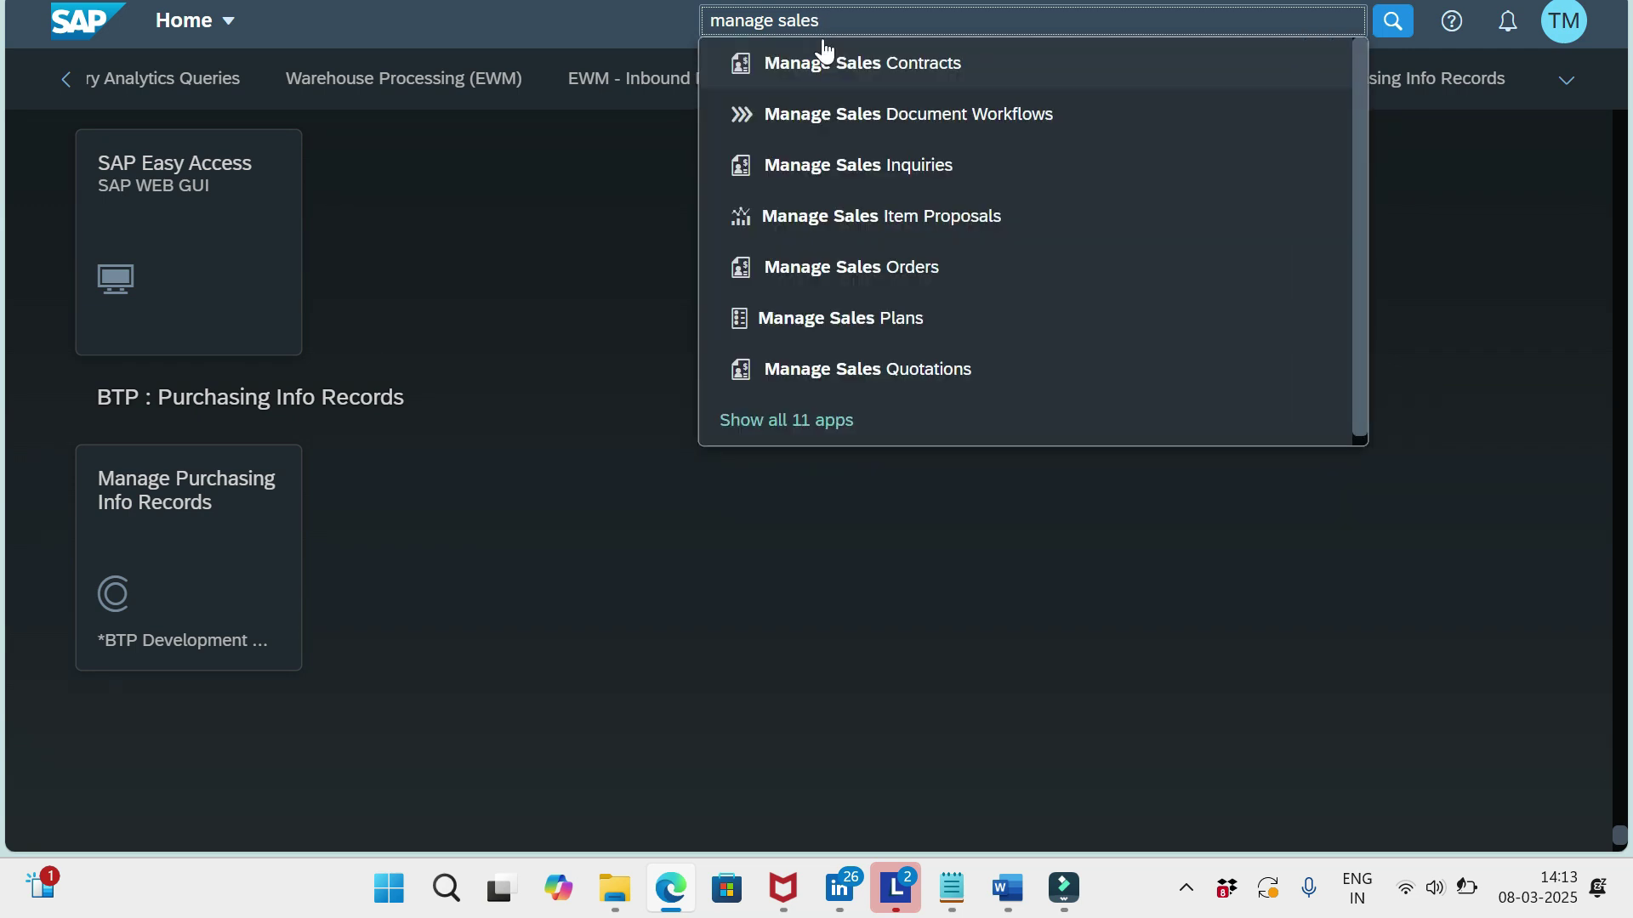
# In Manage Sales Document Workflows, add and save a workflow named 'New Workflowd' with description 'asdf'
pyautogui.click(857, 117)
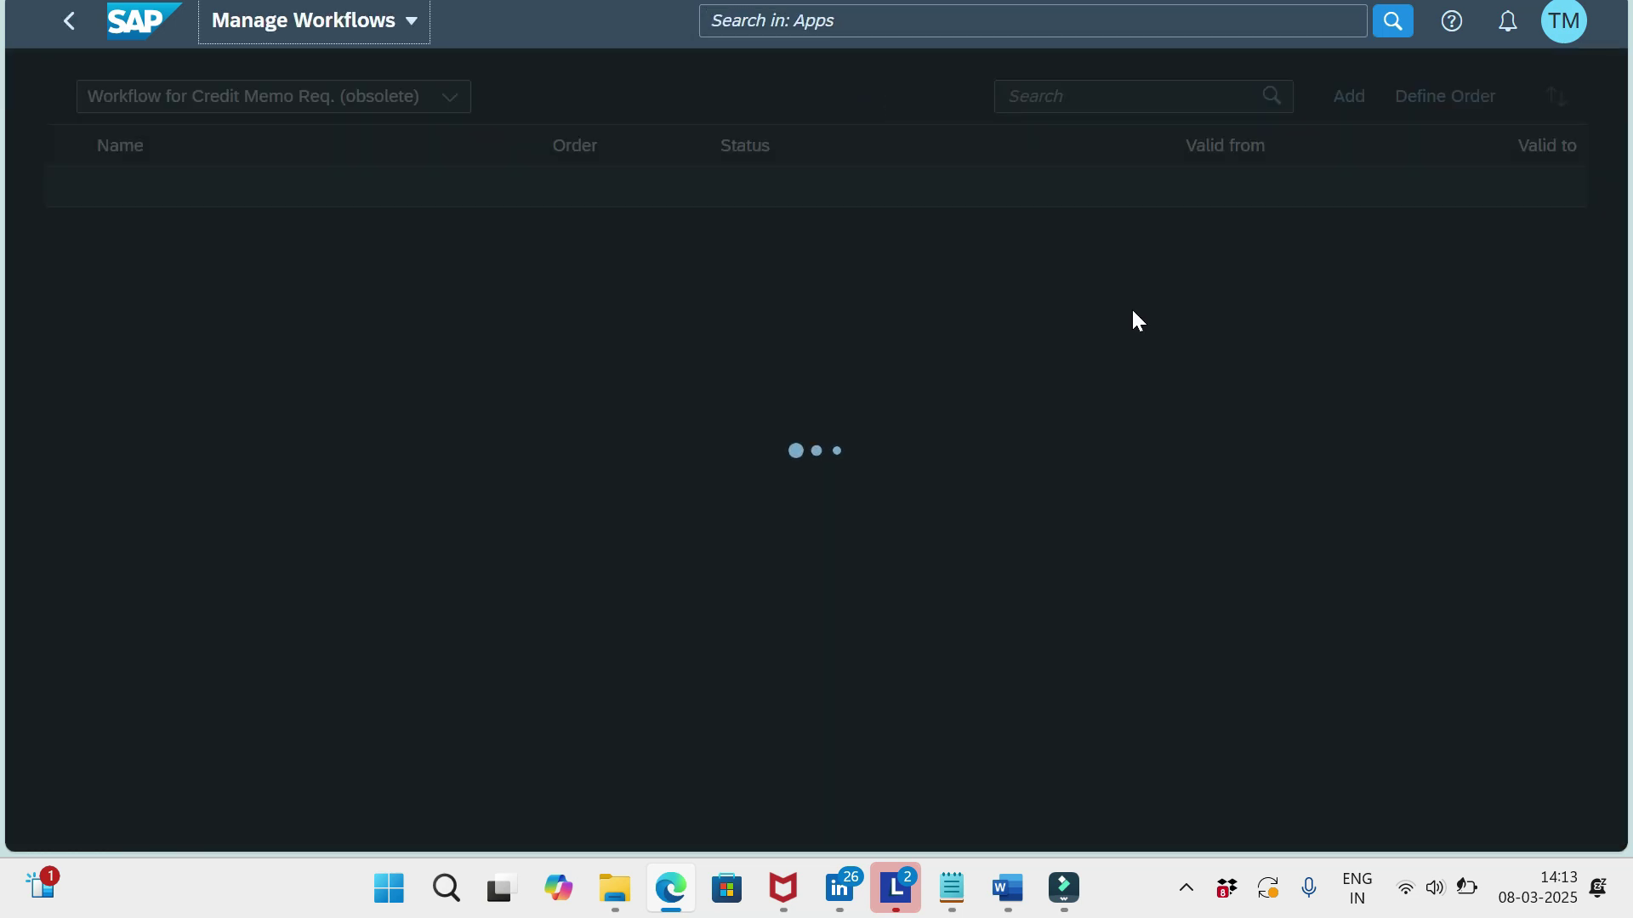
pyautogui.click(1347, 98)
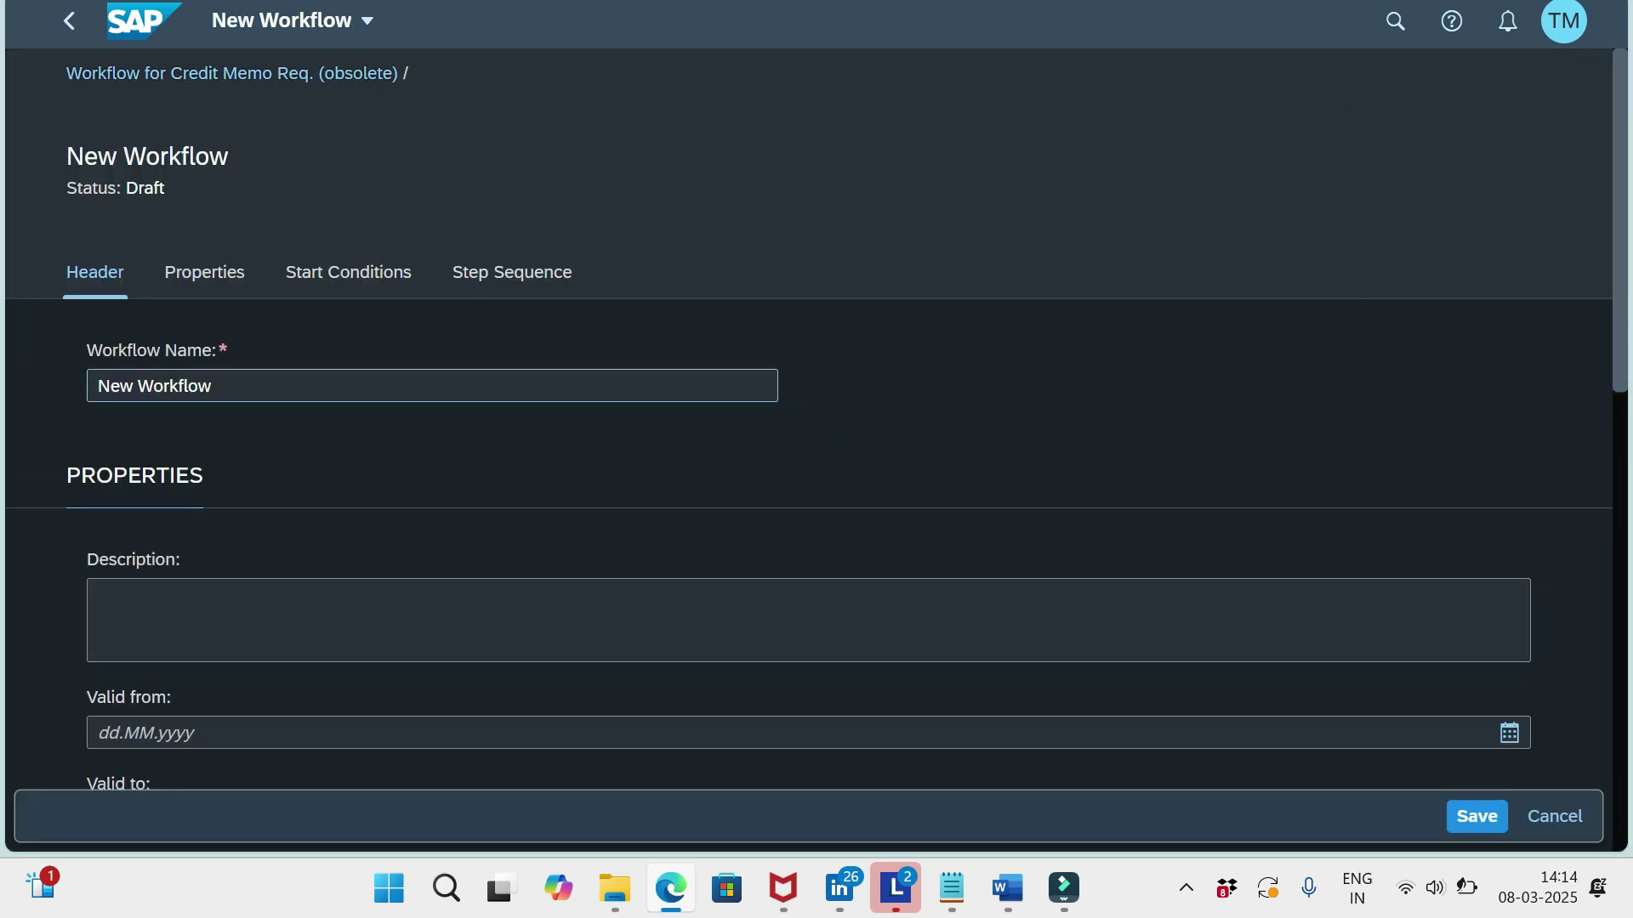
pyautogui.click(474, 385)
pyautogui.write('d')
pyautogui.click(481, 616)
pyautogui.write('asdf')
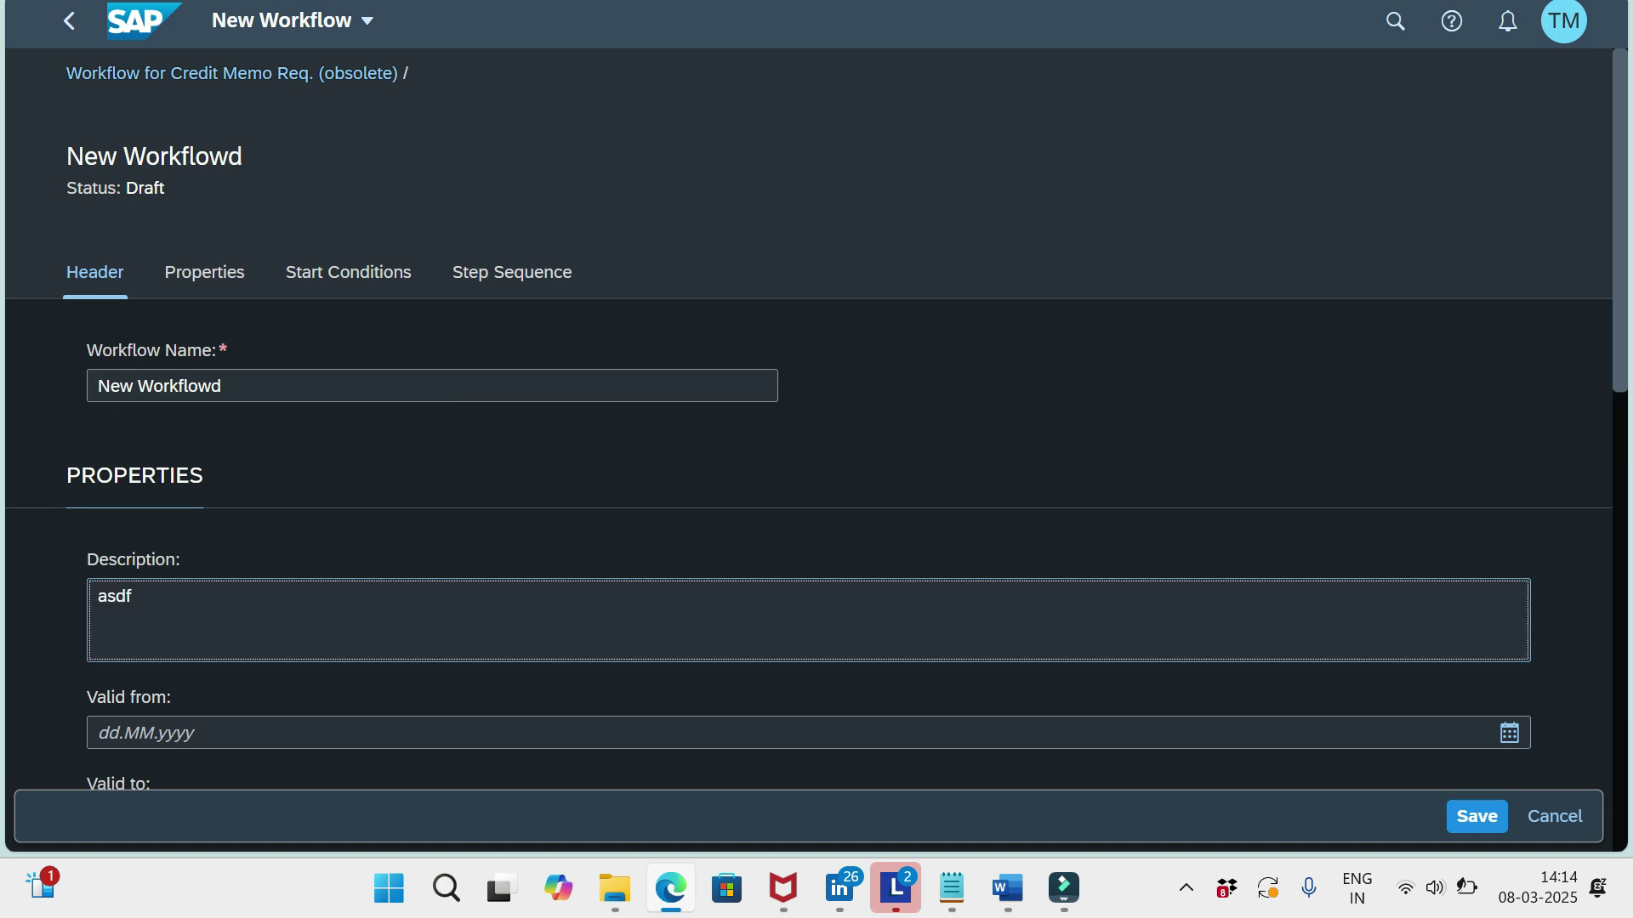
pyautogui.click(1477, 818)
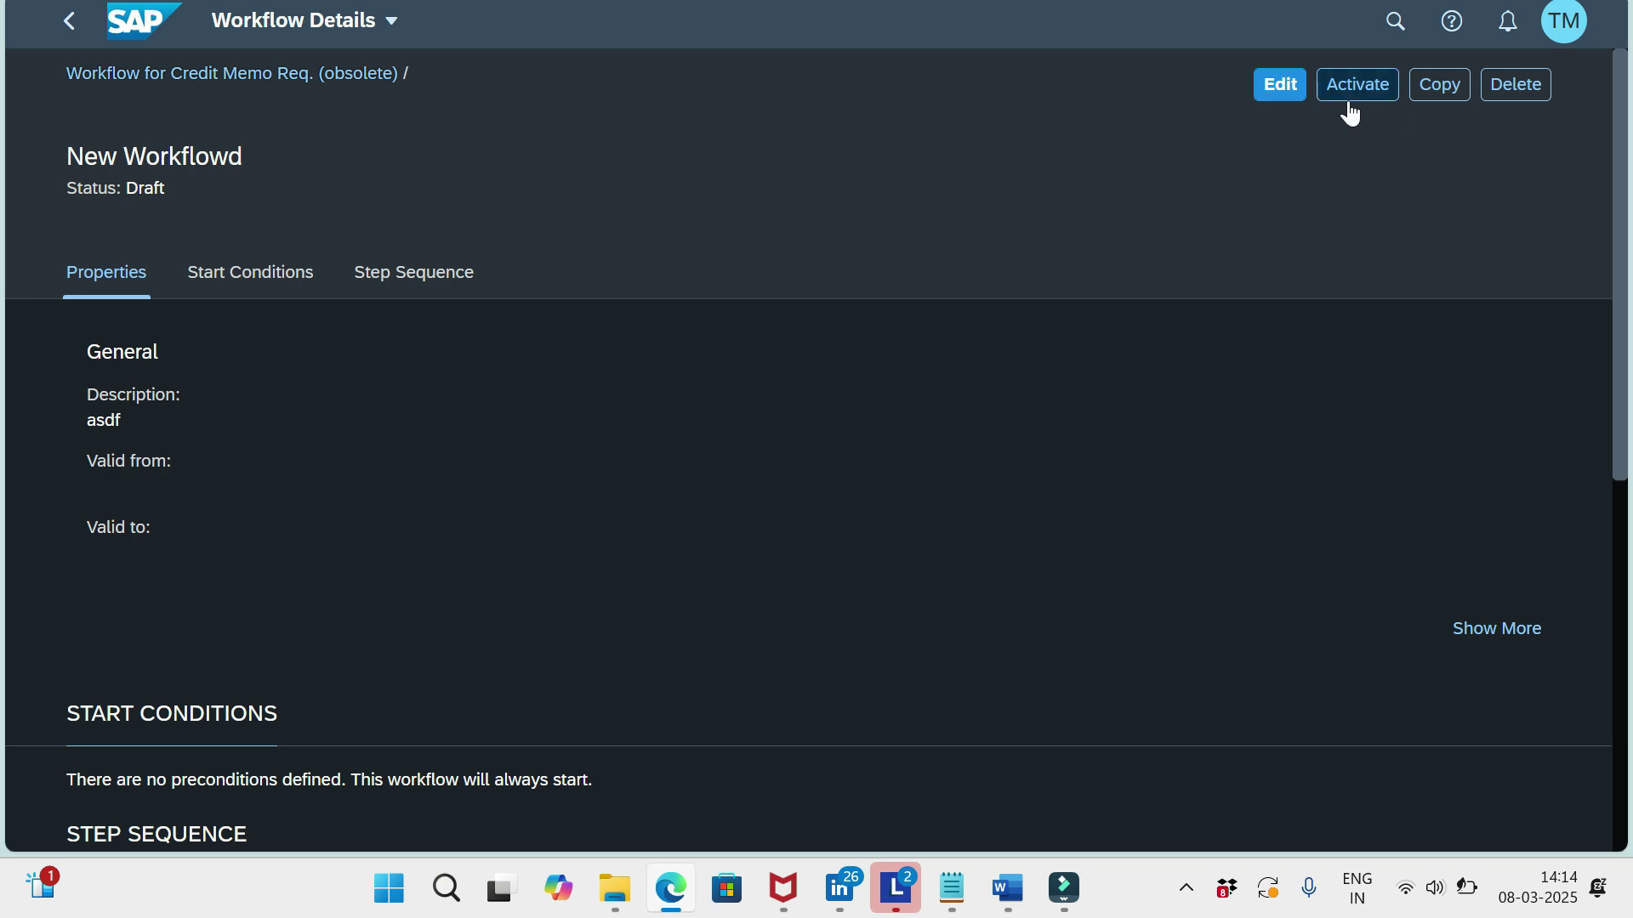
# Open New Workflowd from the workflow list and activate it
pyautogui.click(69, 22)
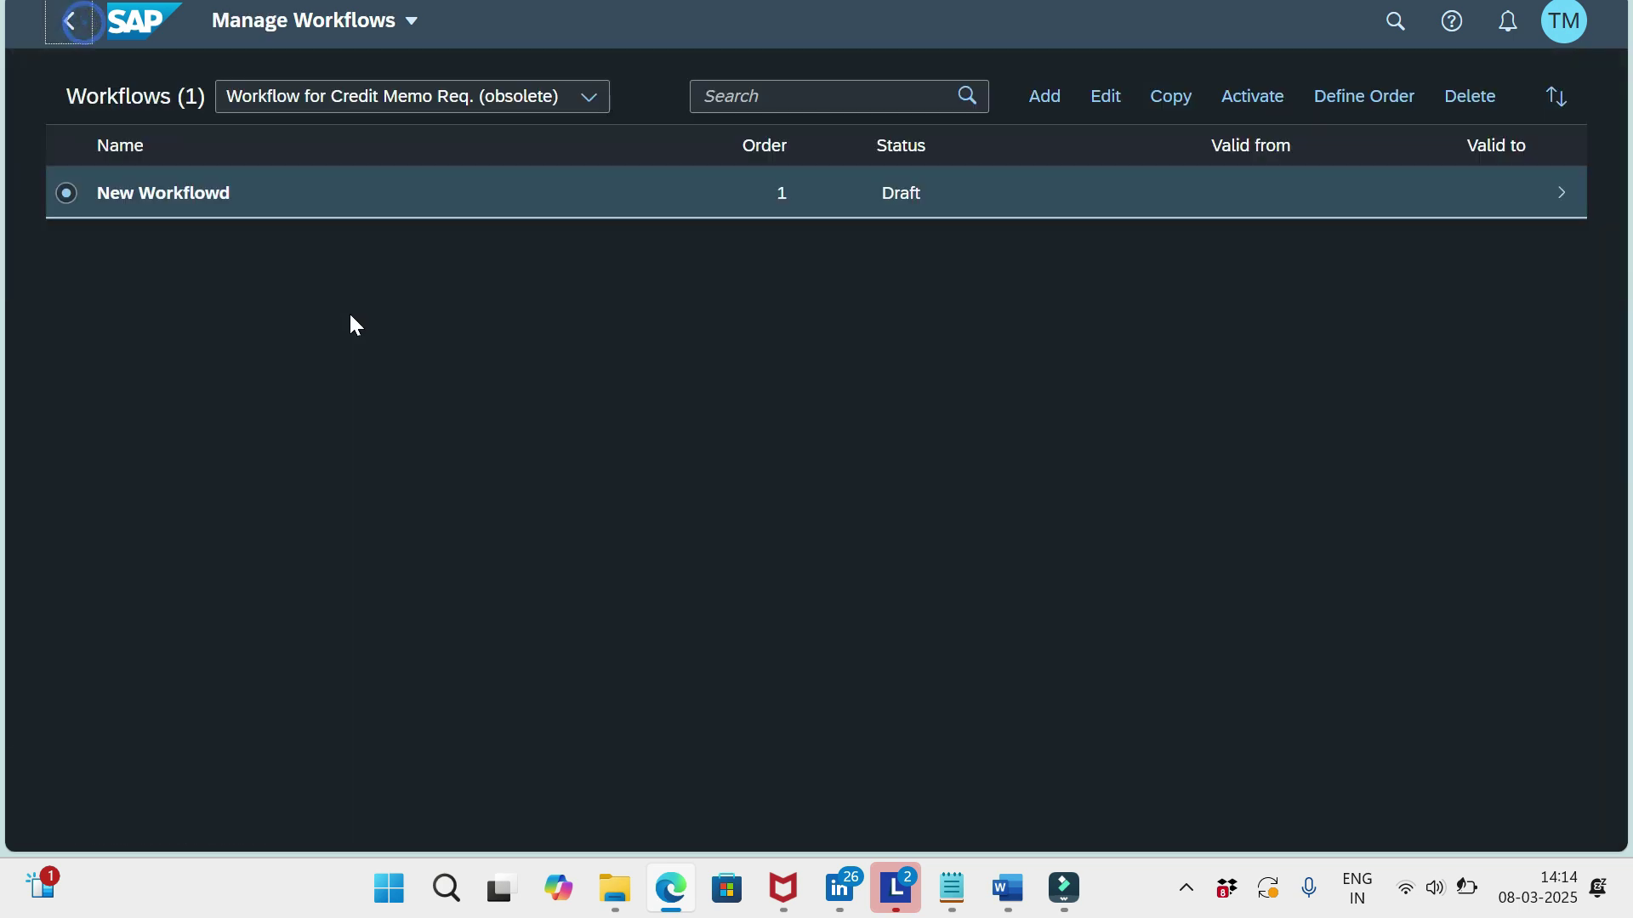
pyautogui.click(978, 215)
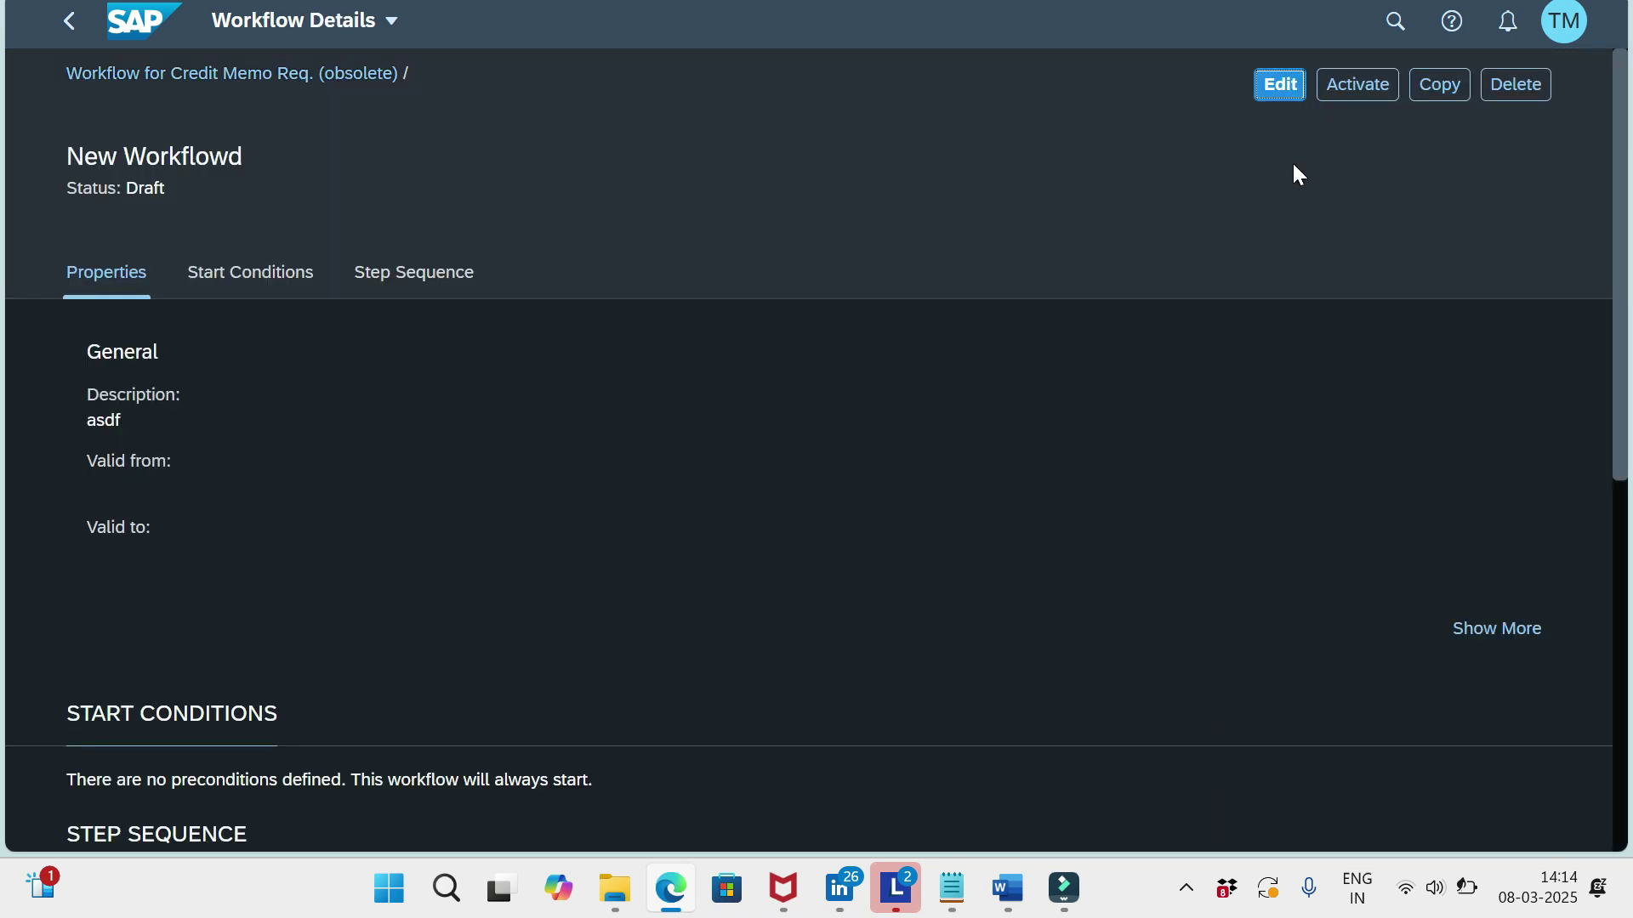
pyautogui.click(1348, 100)
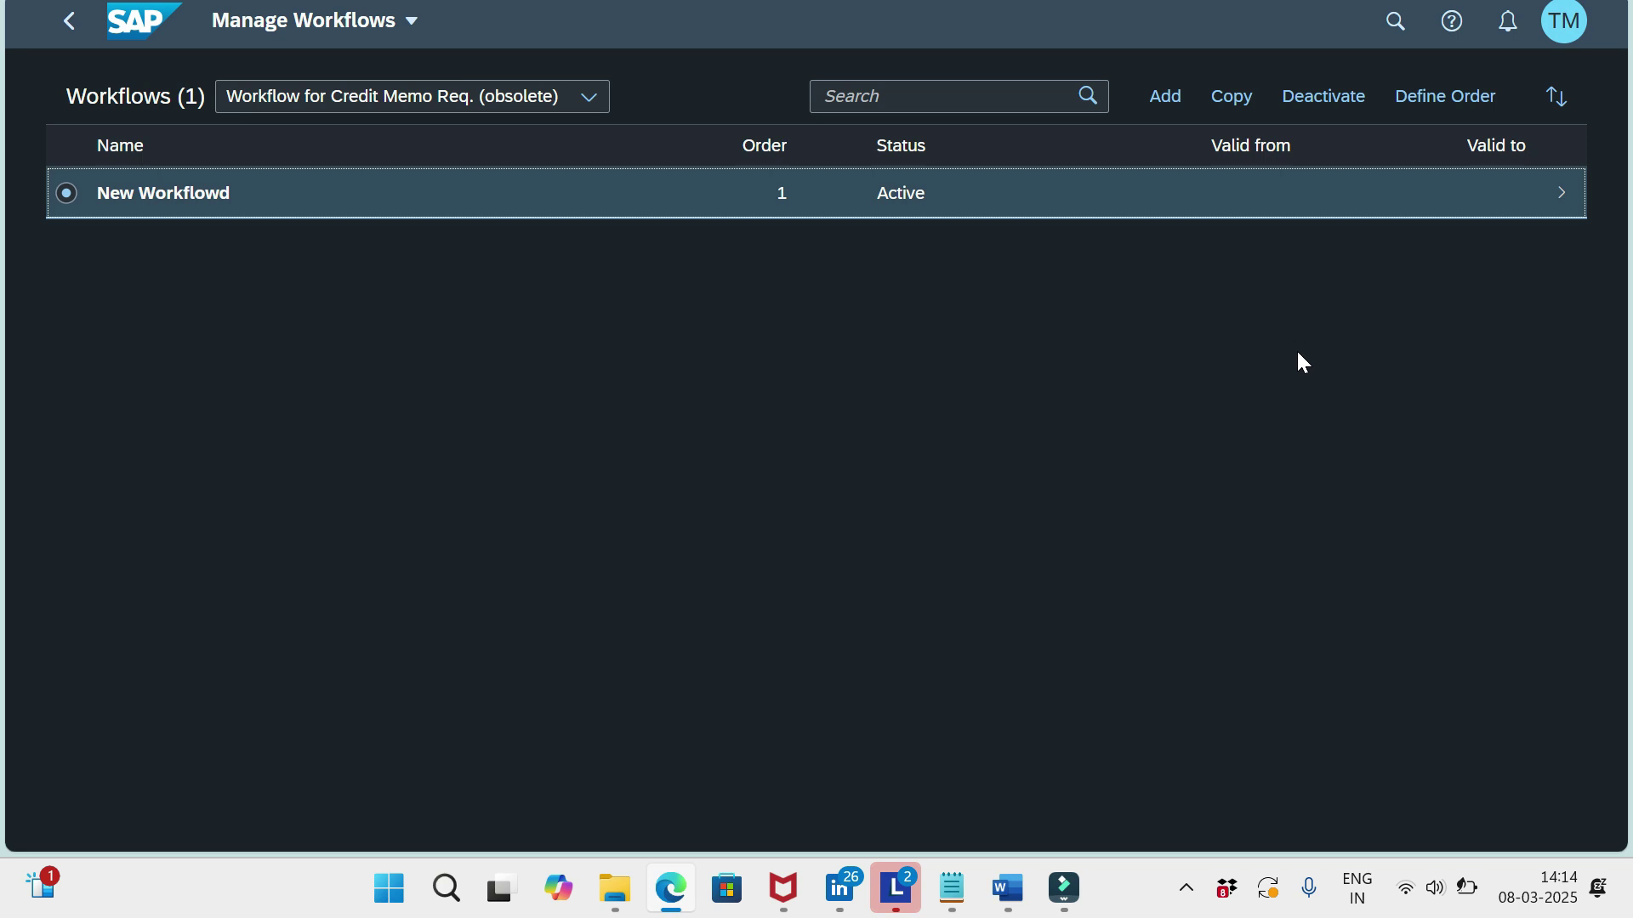
# Open New Workflowd's Workflow Details page, now showing status Active with description 'asdf'
pyautogui.click(1321, 199)
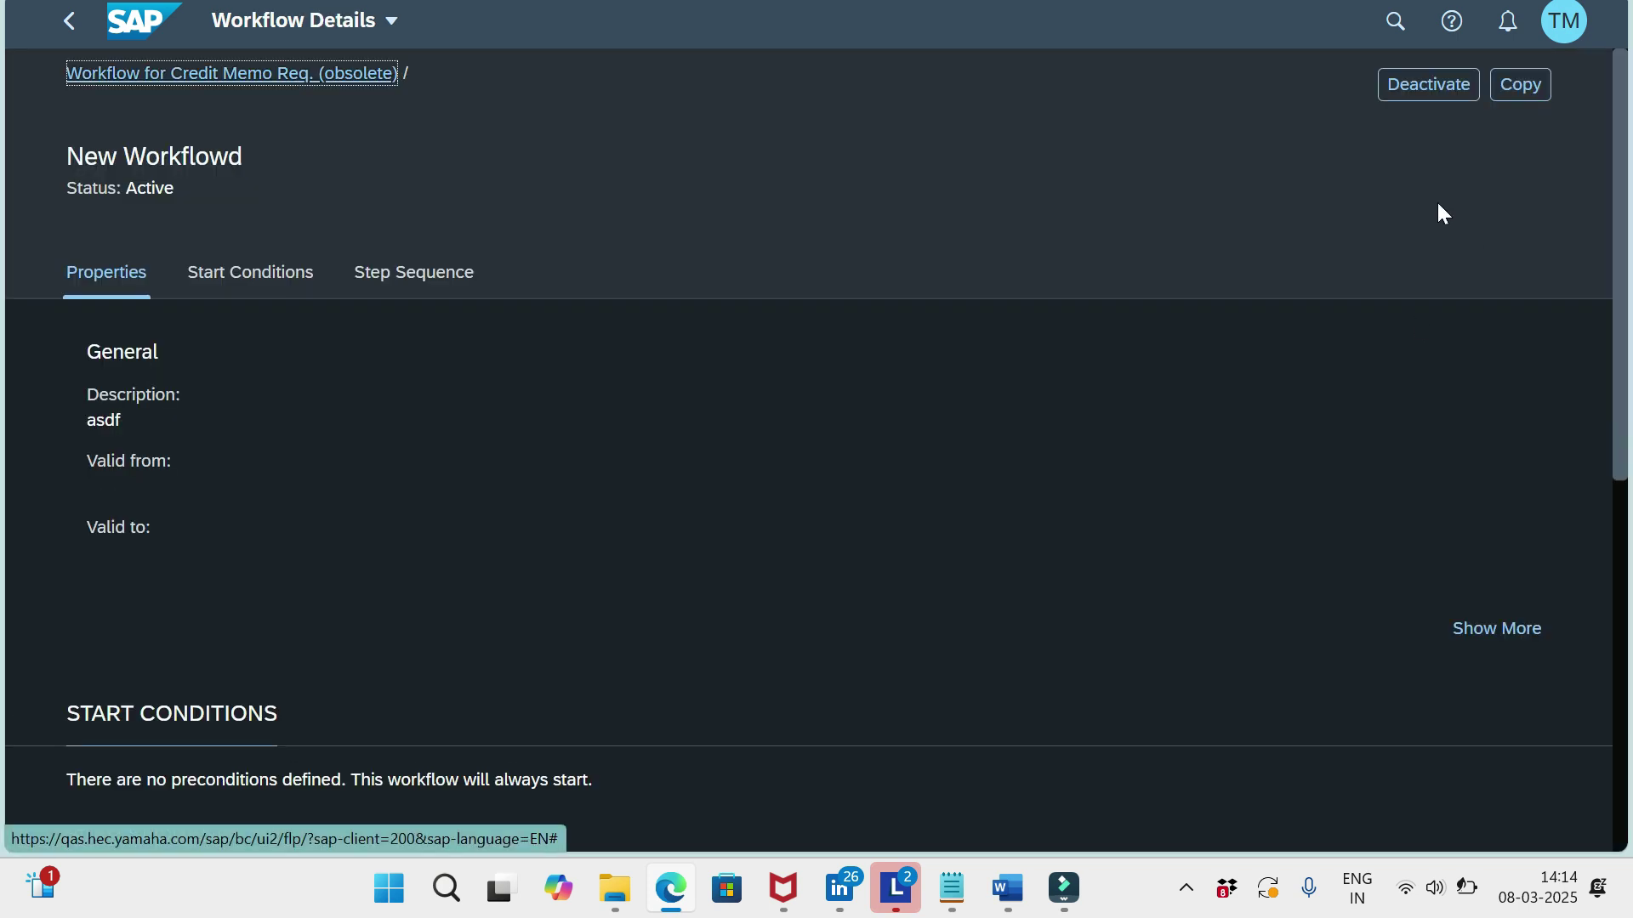
pyautogui.click(1618, 302)
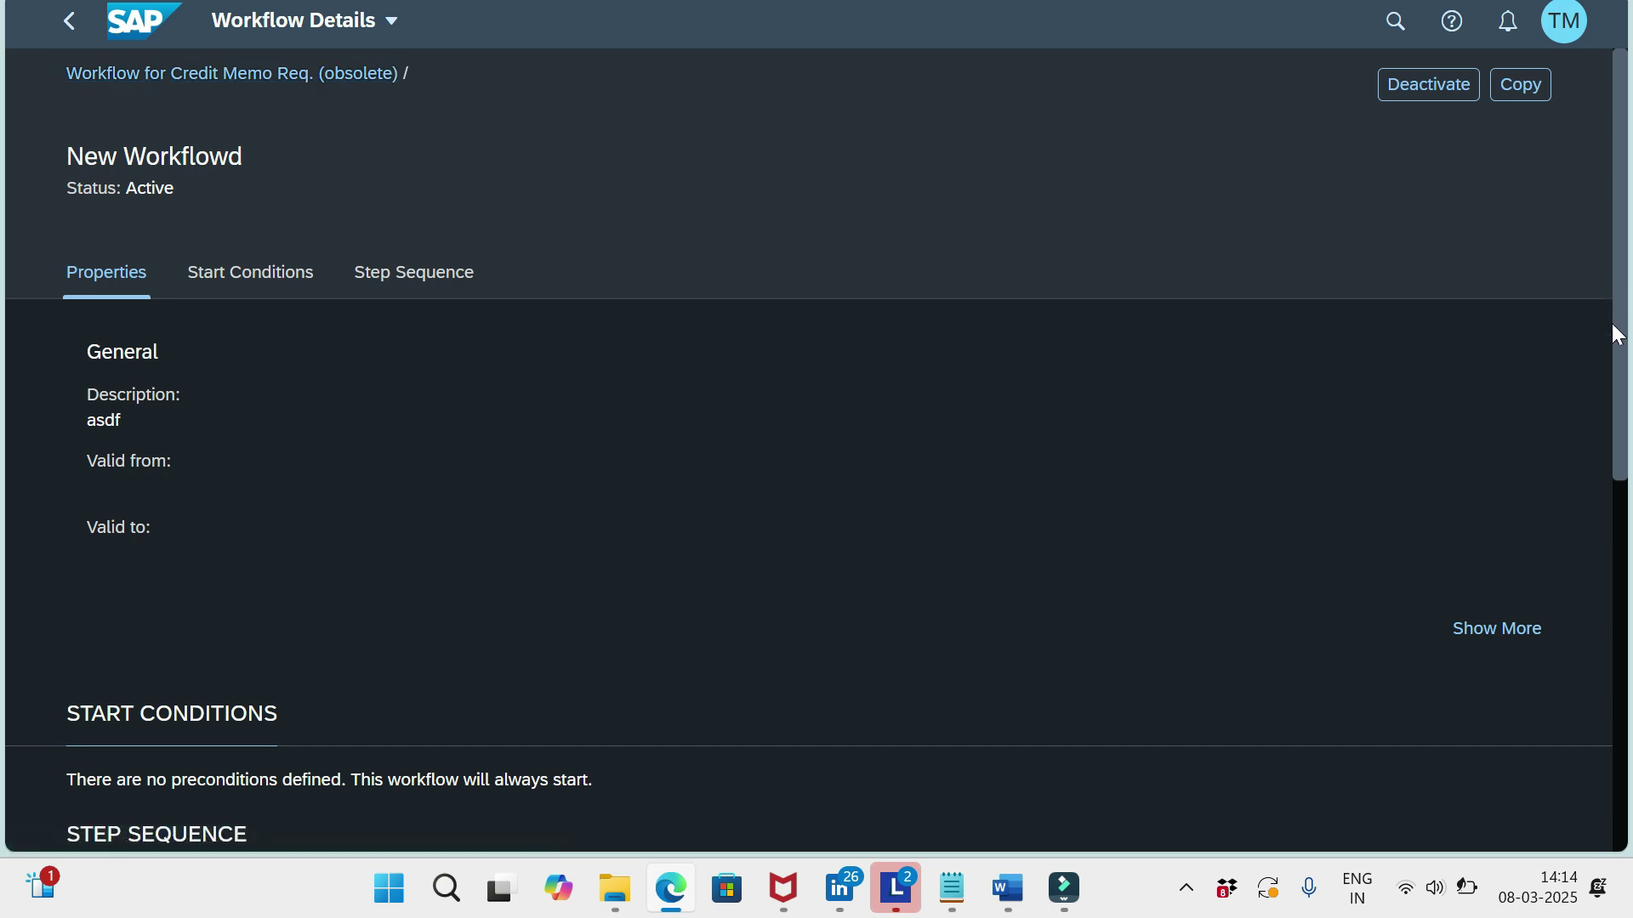